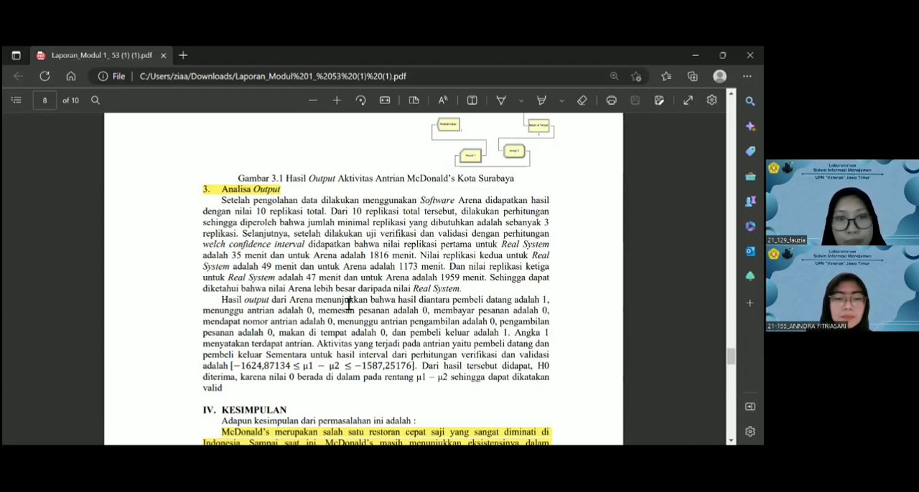
# - Read the report's output analysis and its conclusion about the McDonald's Kota Surabaya queue, through to the start of the bibliography
pyautogui.scroll(-3, 348, 300)
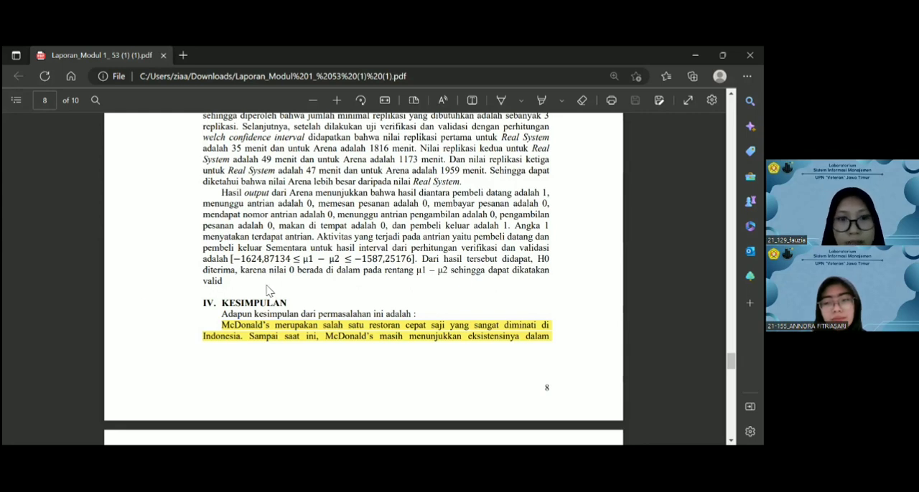
pyautogui.scroll(-1, 268, 287)
pyautogui.scroll(-1, 273, 267)
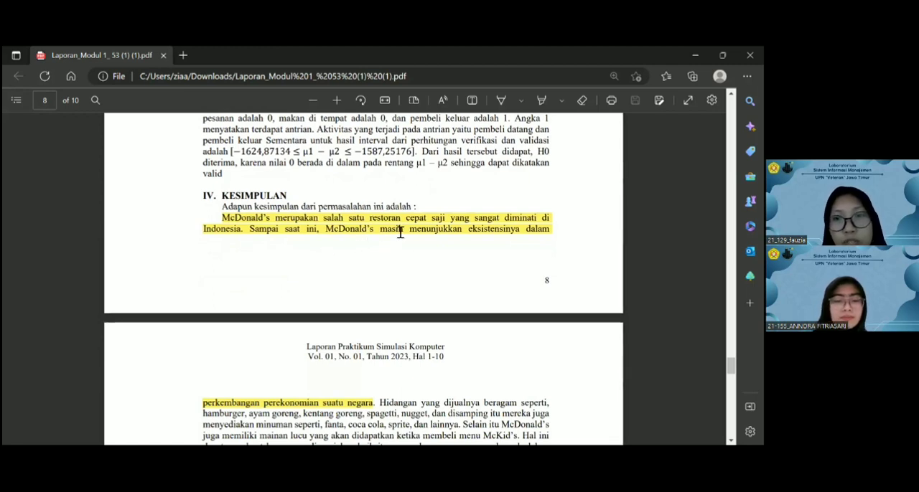
pyautogui.scroll(-1, 395, 233)
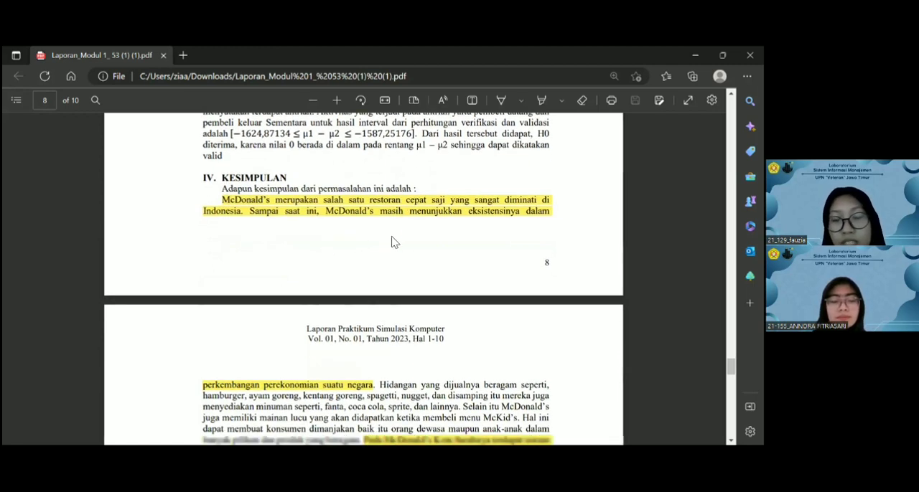
pyautogui.scroll(-2, 395, 237)
pyautogui.scroll(-2, 413, 270)
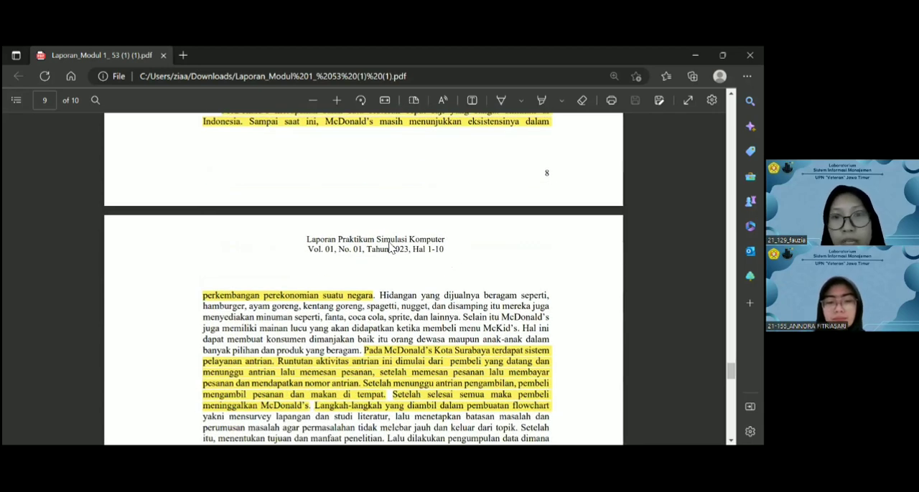
pyautogui.scroll(-2, 467, 248)
pyautogui.scroll(-2, 538, 247)
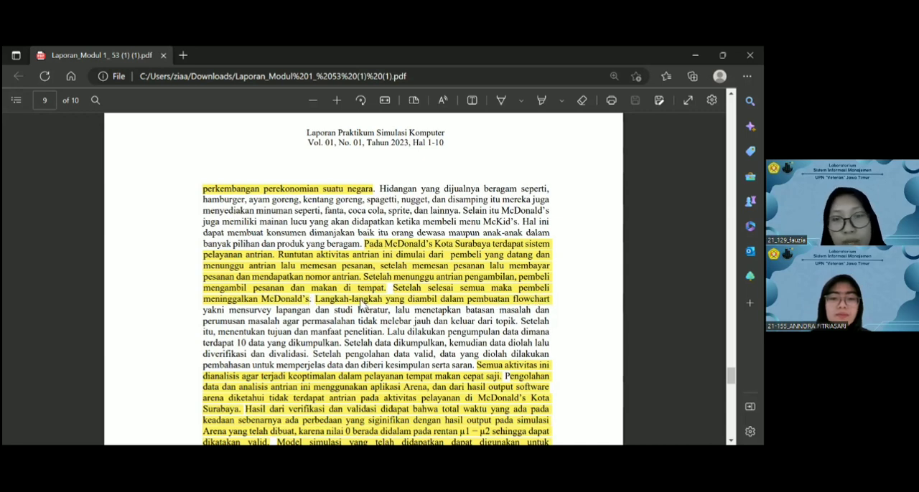
pyautogui.scroll(-1, 368, 286)
pyautogui.scroll(-1, 374, 282)
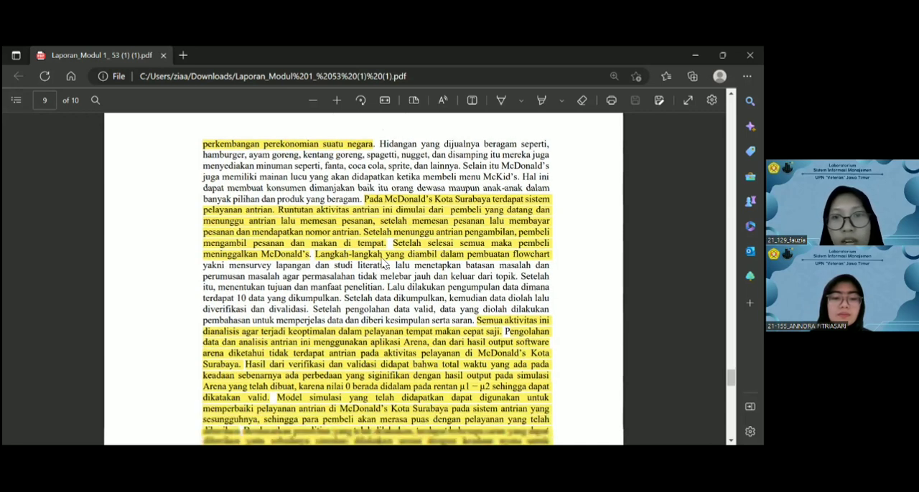
pyautogui.scroll(-1, 492, 267)
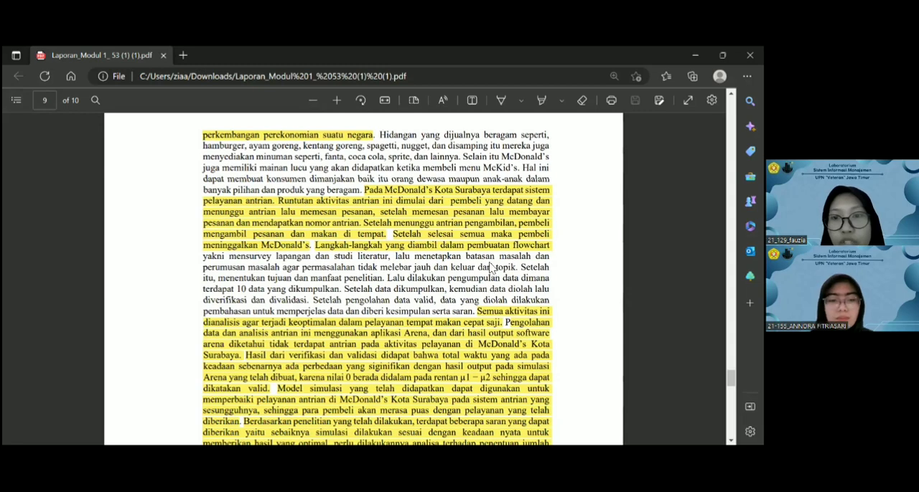
pyautogui.scroll(-1, 248, 275)
pyautogui.scroll(-1, 248, 274)
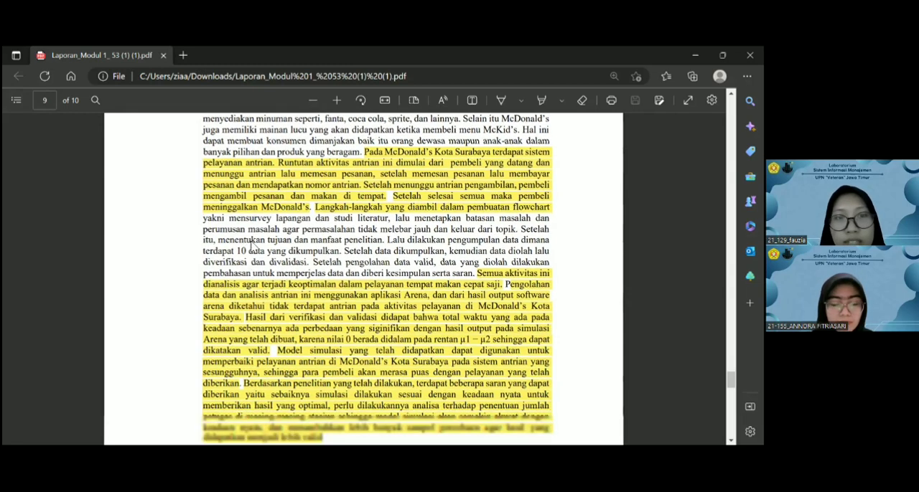
pyautogui.scroll(-1, 256, 222)
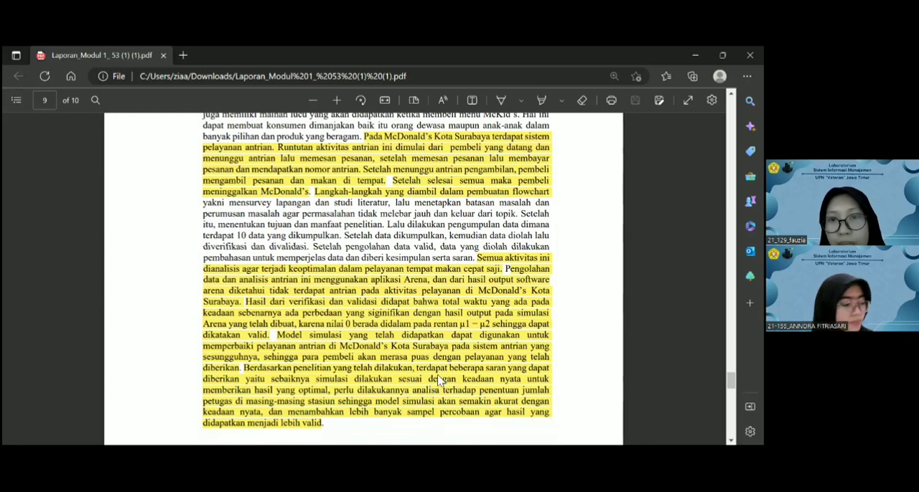
pyautogui.scroll(-2, 445, 369)
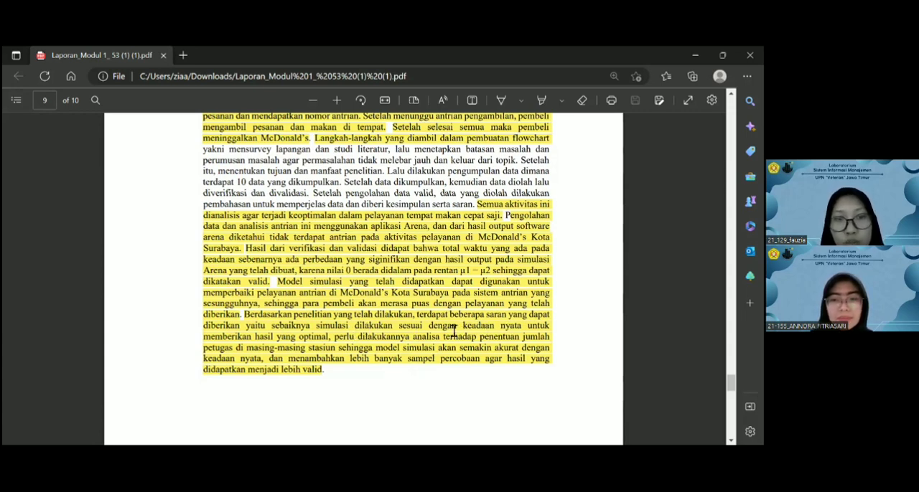
pyautogui.scroll(-1, 334, 291)
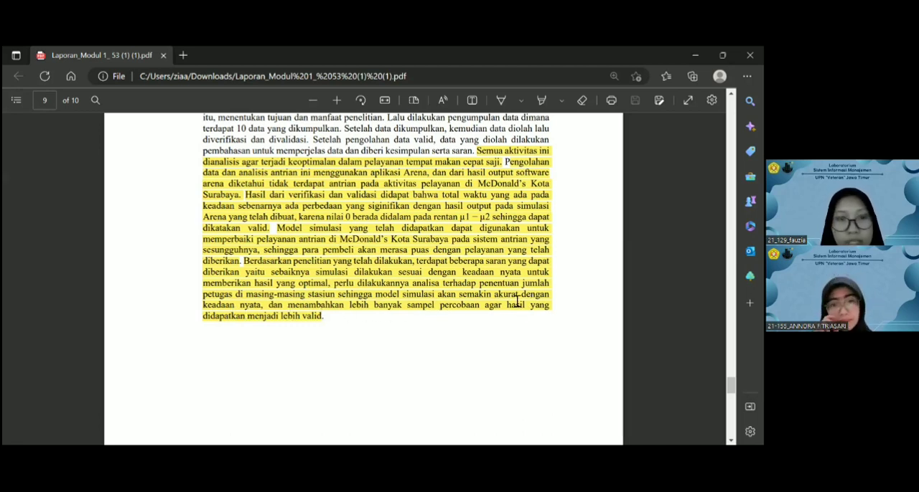
pyautogui.scroll(-5, 447, 287)
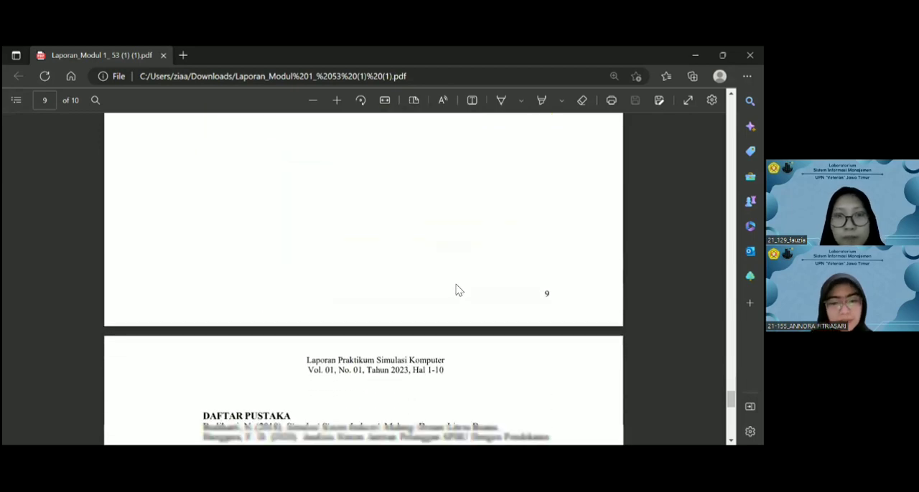
pyautogui.scroll(-3, 455, 290)
pyautogui.scroll(5, 459, 294)
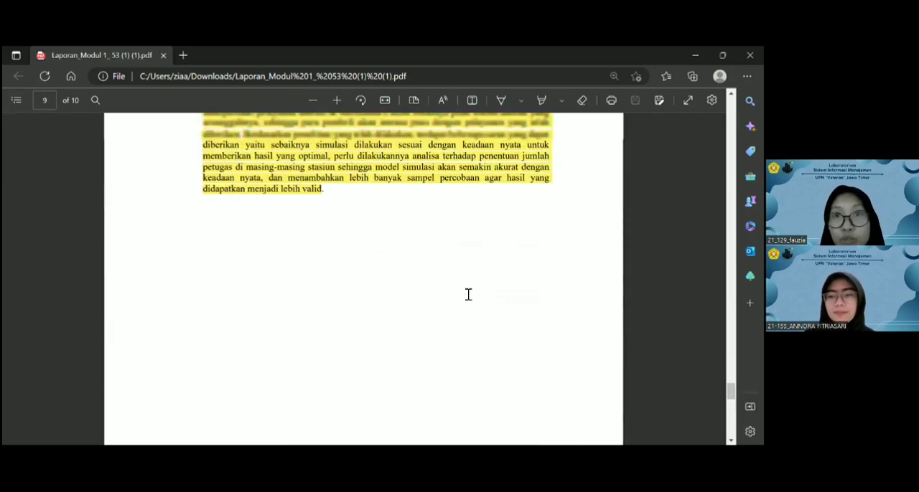
pyautogui.scroll(4, 474, 295)
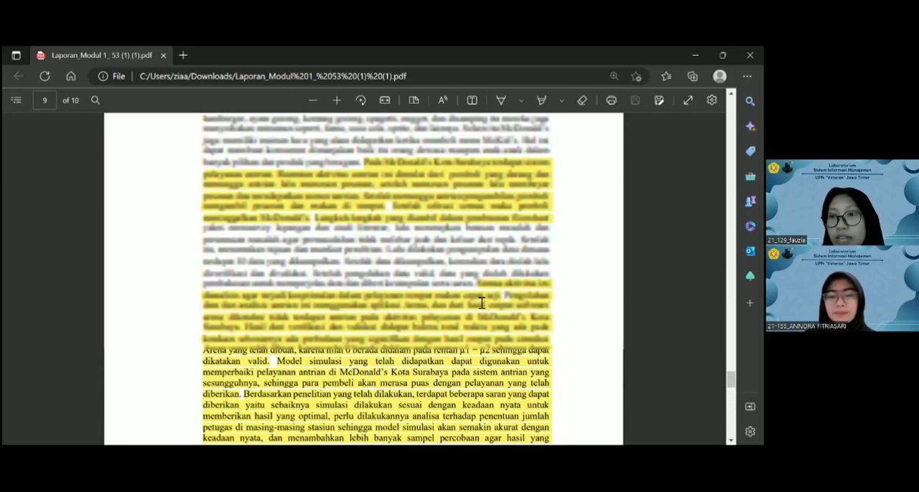
pyautogui.scroll(4, 497, 287)
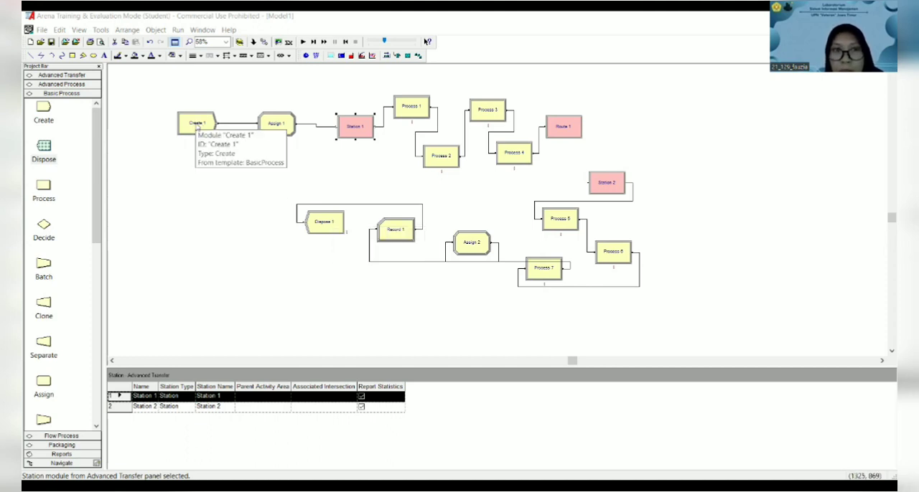
# - Open the Create 1 module and name it Pembeli Datang
pyautogui.doubleClick(197, 125)
pyautogui.write('P')
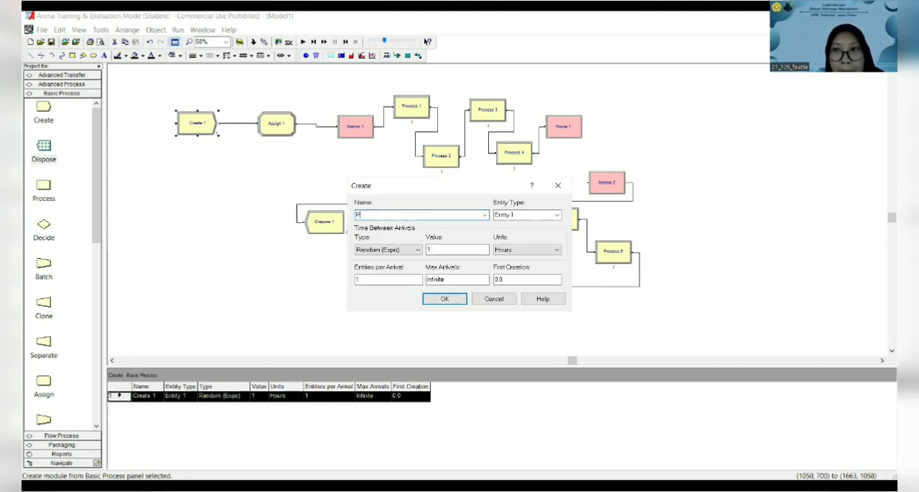
pyautogui.write('embeli Data')
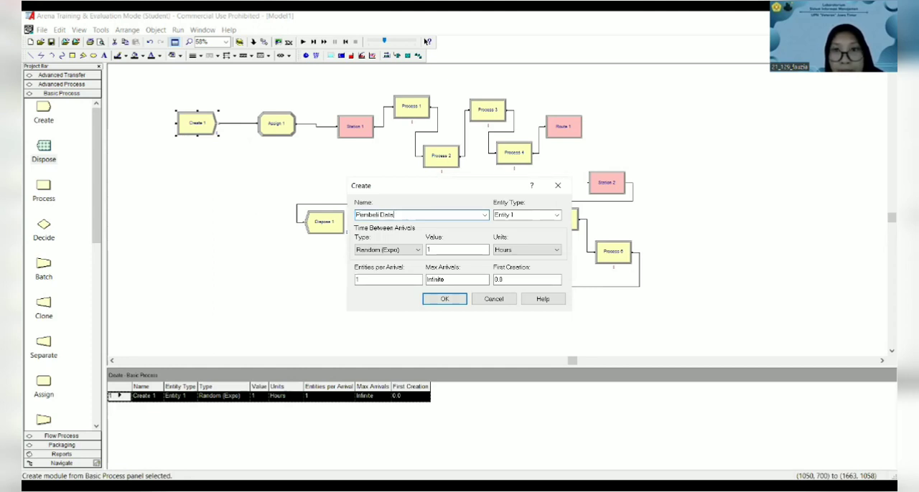
pyautogui.write('n')
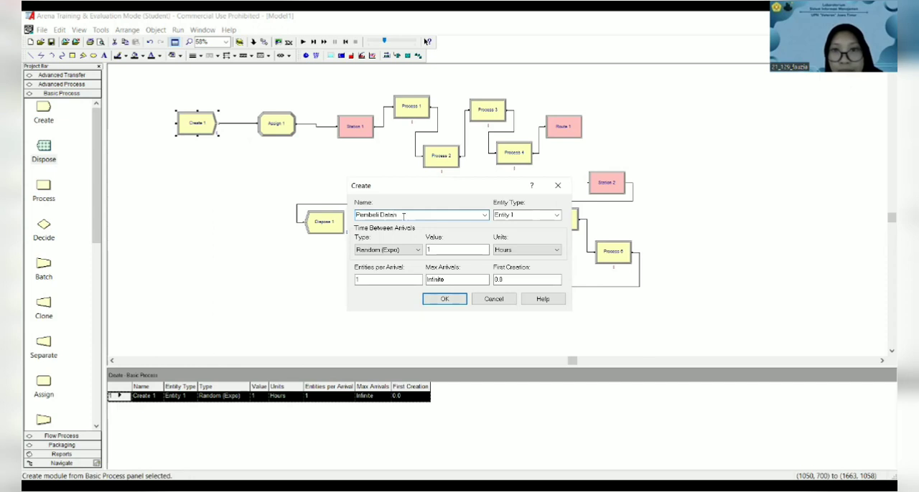
pyautogui.write('g')
# - Set the arrival time units to Minutes and the maximum arrivals to 1 for the Pembeli Datang module
pyautogui.click(415, 255)
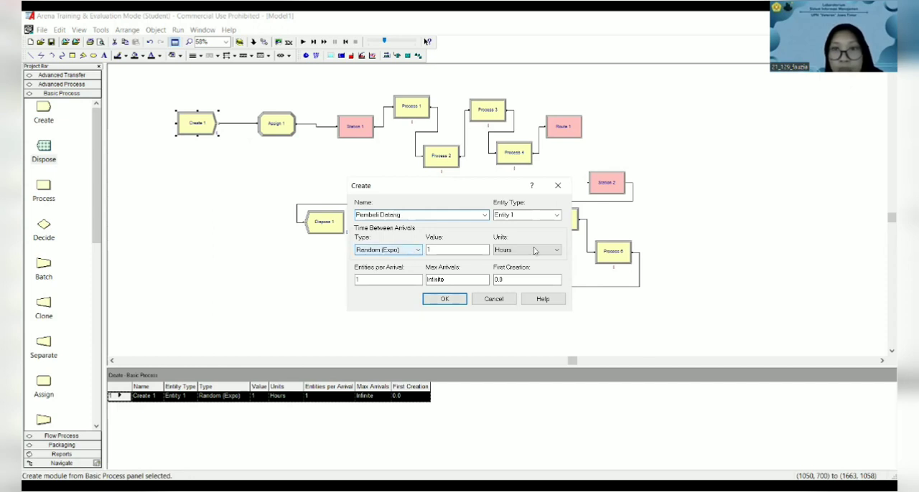
pyautogui.click(532, 250)
pyautogui.click(527, 268)
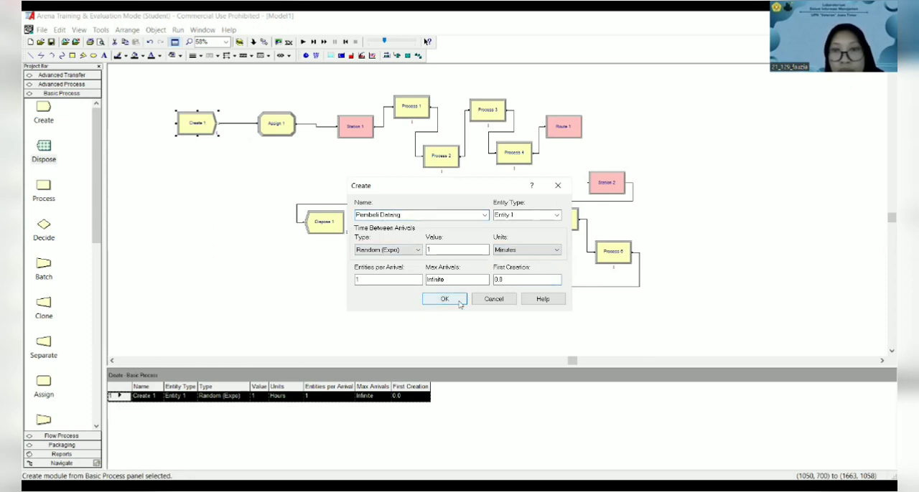
pyautogui.moveTo(460, 282); pyautogui.dragTo(413, 280)
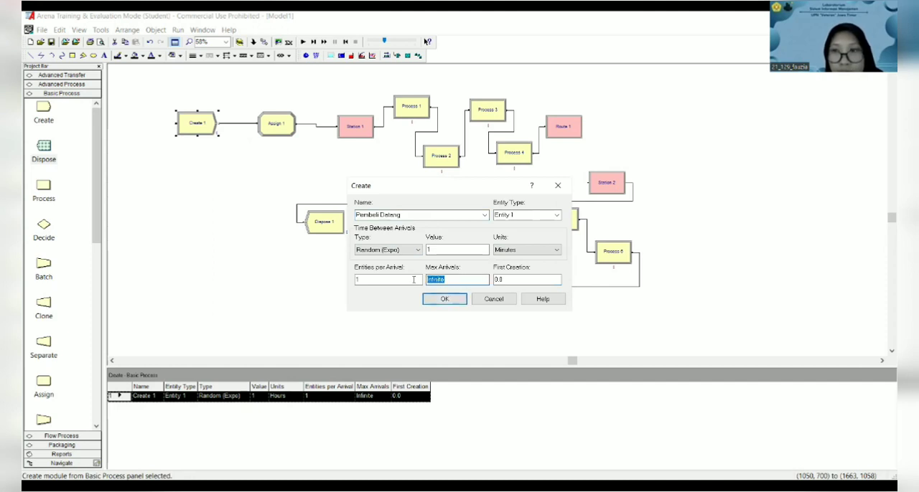
pyautogui.write('1')
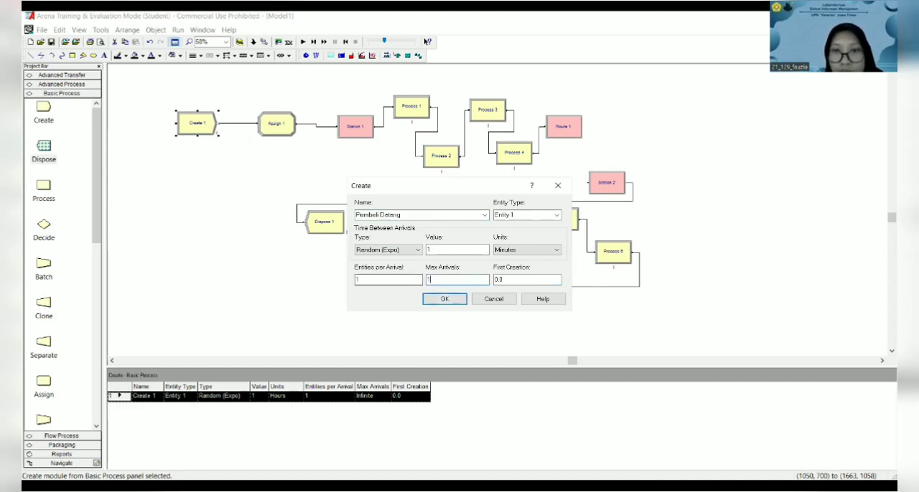
pyautogui.click(446, 299)
# - Add an Entity Type assignment with the value Pembeli to the Assign 1 module
pyautogui.click(276, 123)
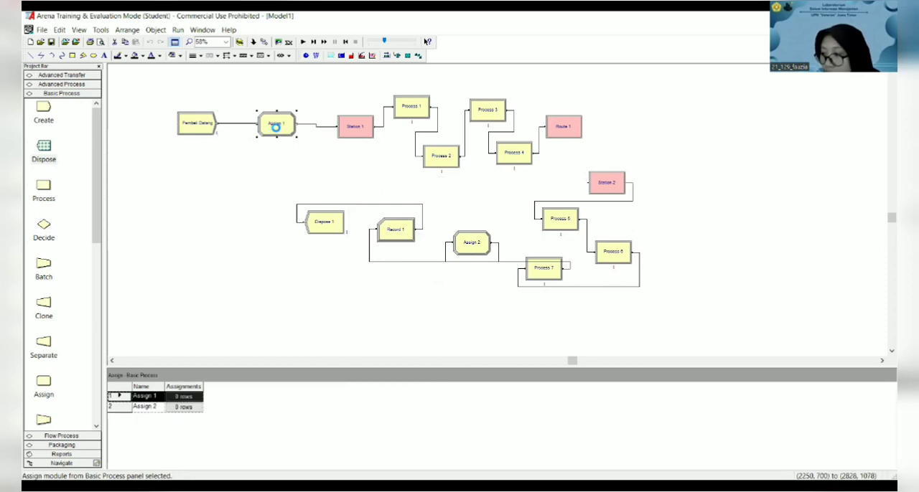
pyautogui.doubleClick(276, 124)
pyautogui.click(609, 237)
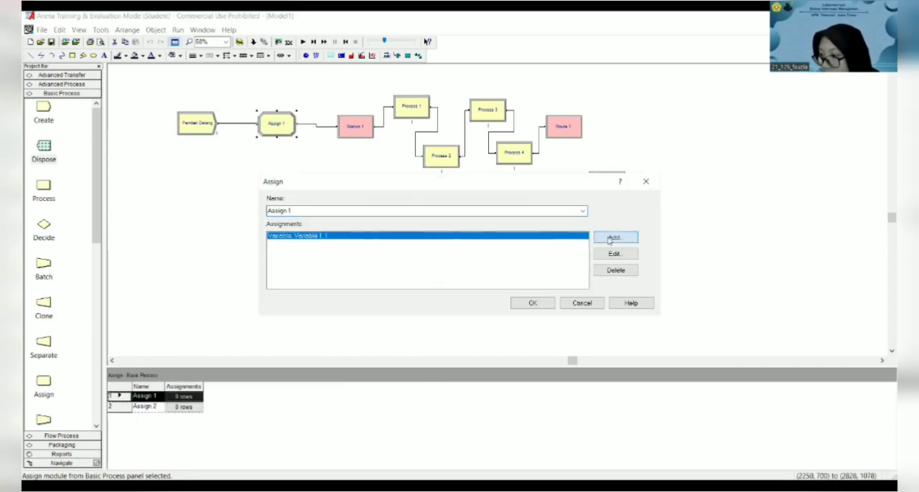
pyautogui.click(396, 236)
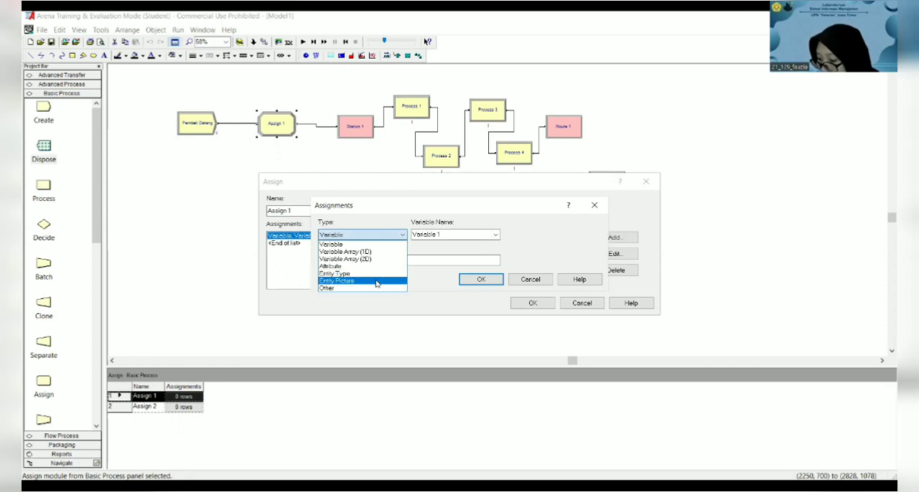
pyautogui.click(376, 277)
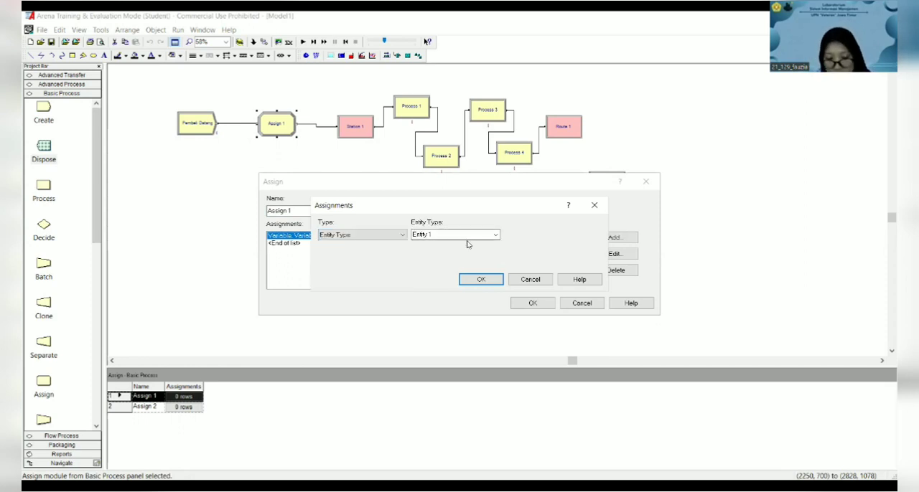
pyautogui.click(495, 240)
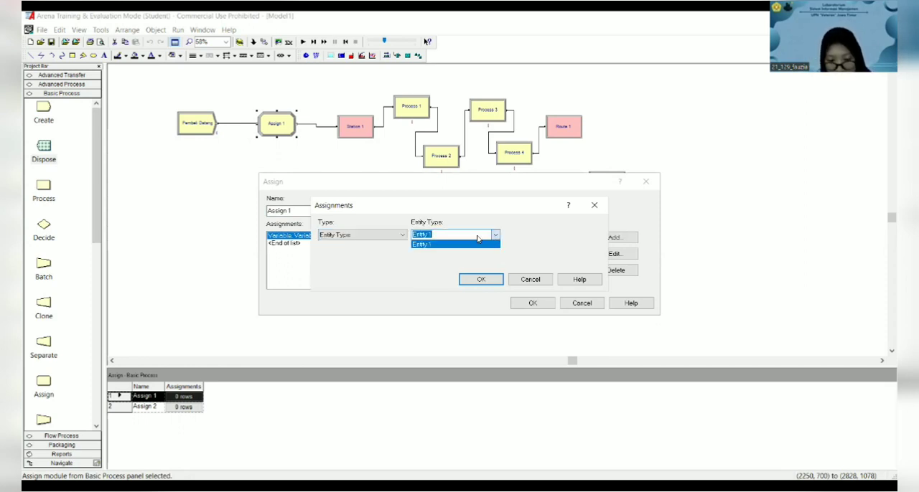
pyautogui.click(403, 236)
pyautogui.write('p')
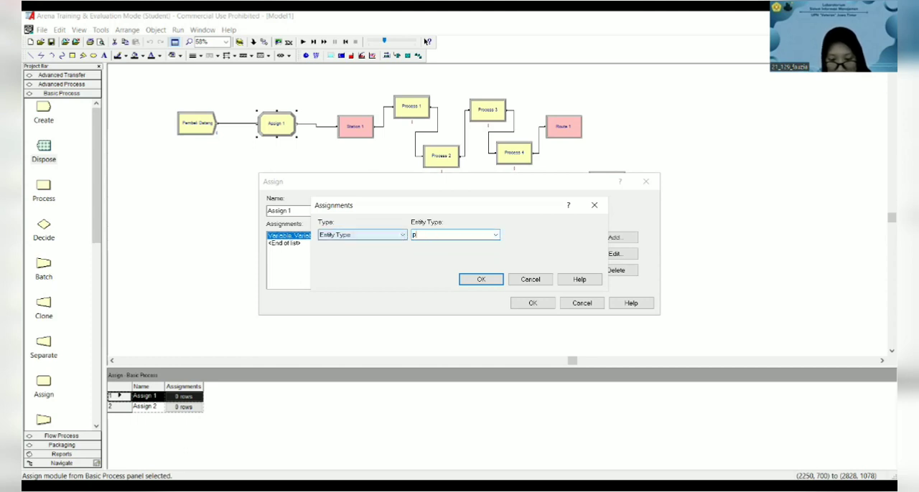
pyautogui.write('em')
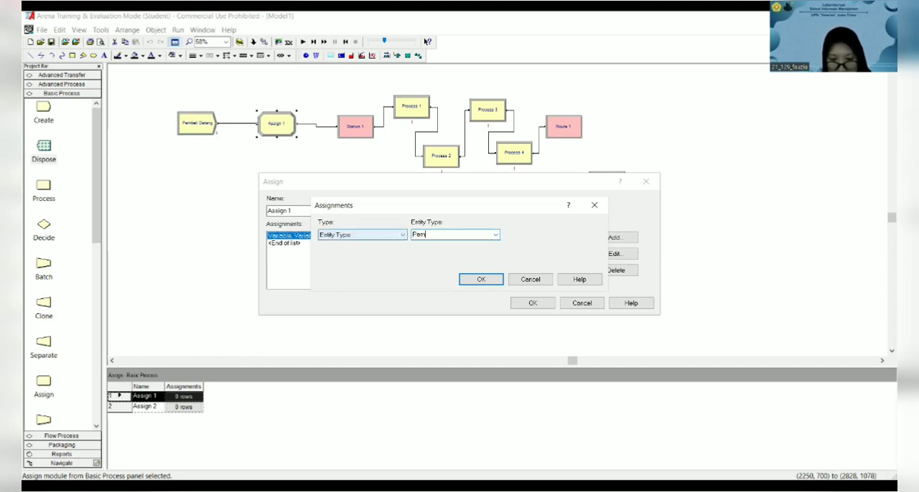
pyautogui.write('beli')
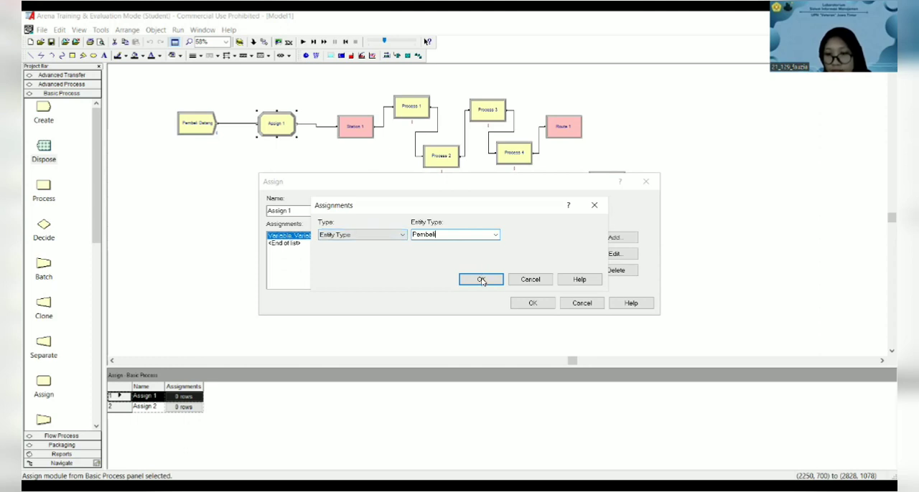
pyautogui.click(481, 280)
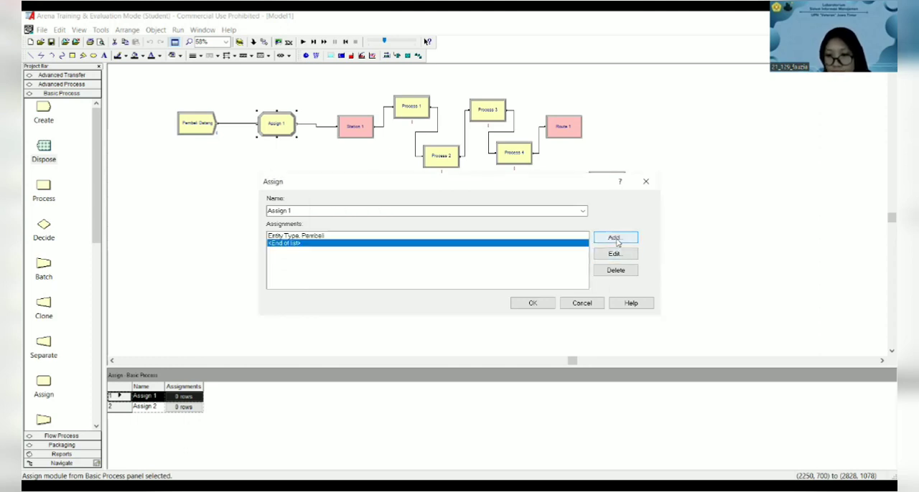
# - Add an Entity Picture assignment using Picture.Woman to the Assign 1 module
pyautogui.click(615, 238)
pyautogui.click(388, 235)
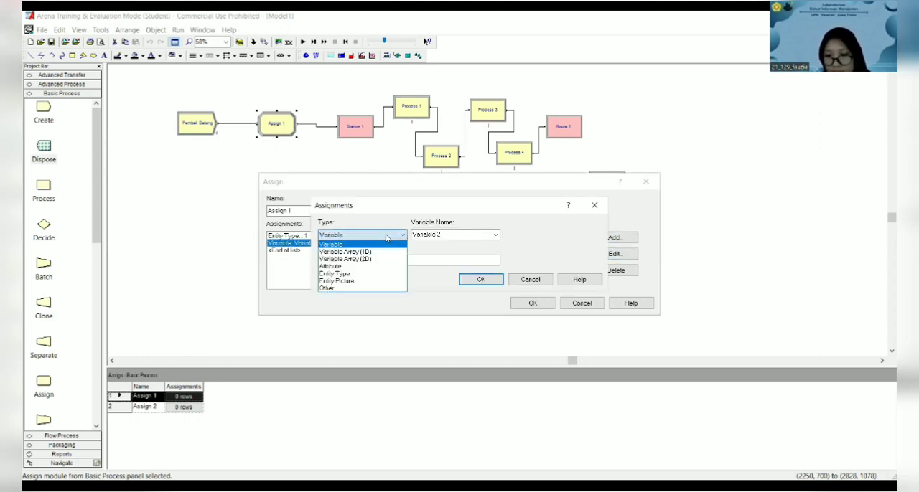
pyautogui.click(372, 281)
pyautogui.click(495, 236)
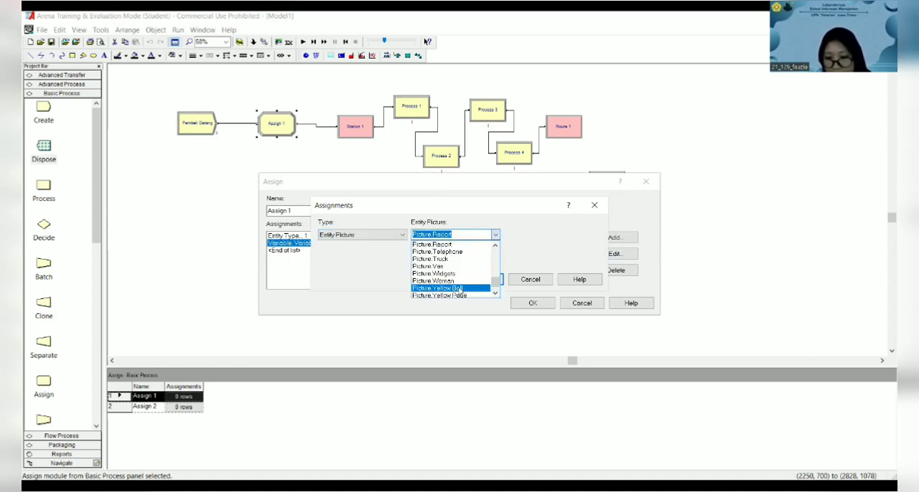
pyautogui.click(479, 282)
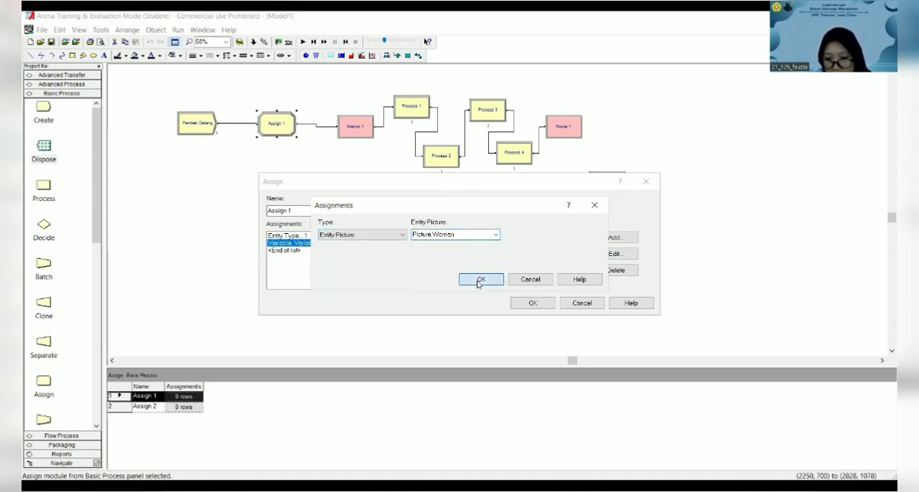
pyautogui.click(480, 281)
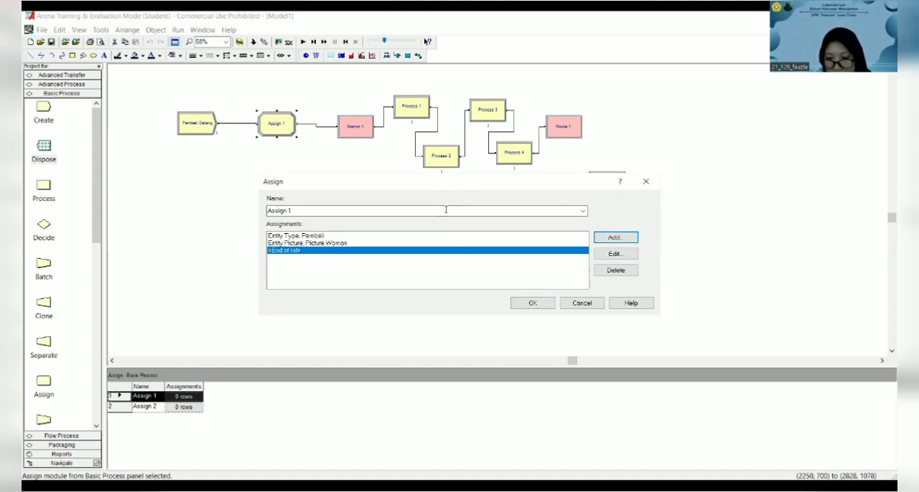
# - Confirm the Assign 1 assignments and rename the Station 1 module as Pos Pembayaran
pyautogui.click(531, 304)
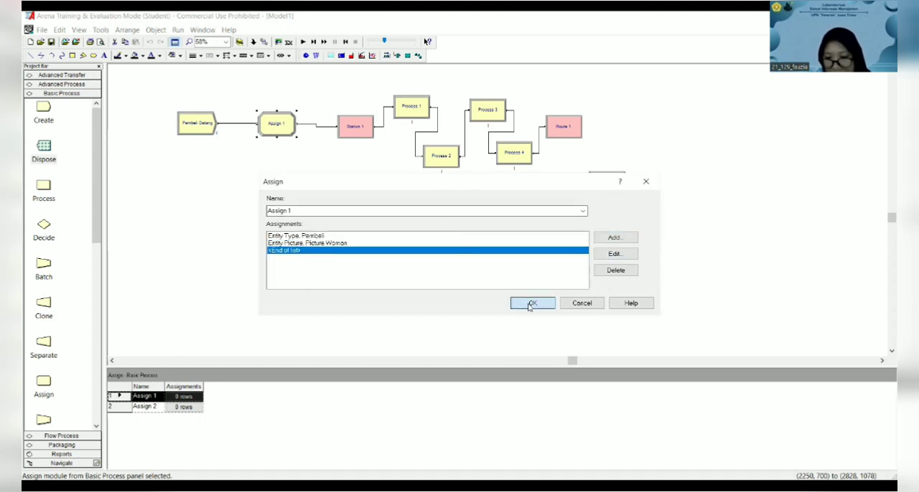
pyautogui.click(352, 127)
pyautogui.doubleClick(352, 126)
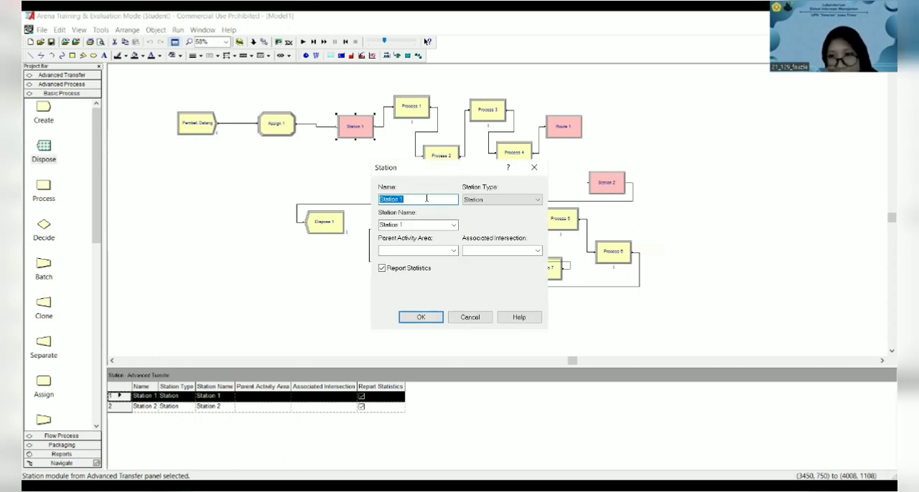
pyautogui.write('P')
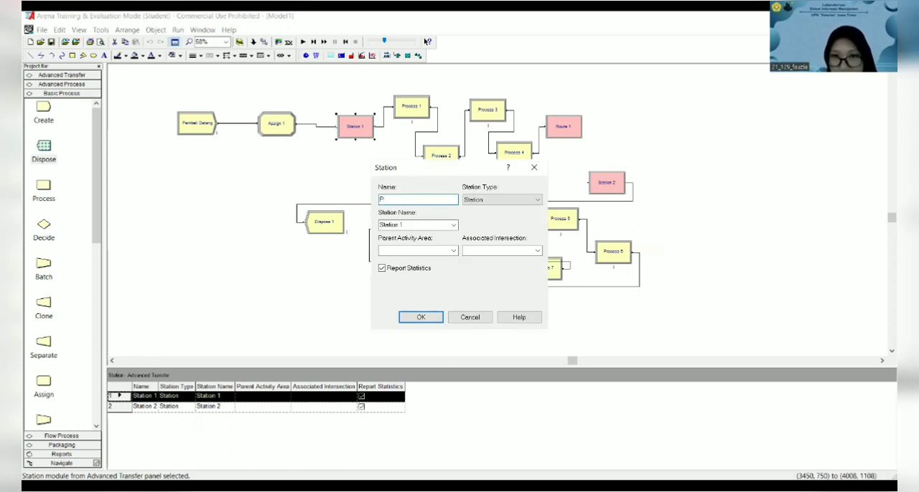
pyautogui.write('os')
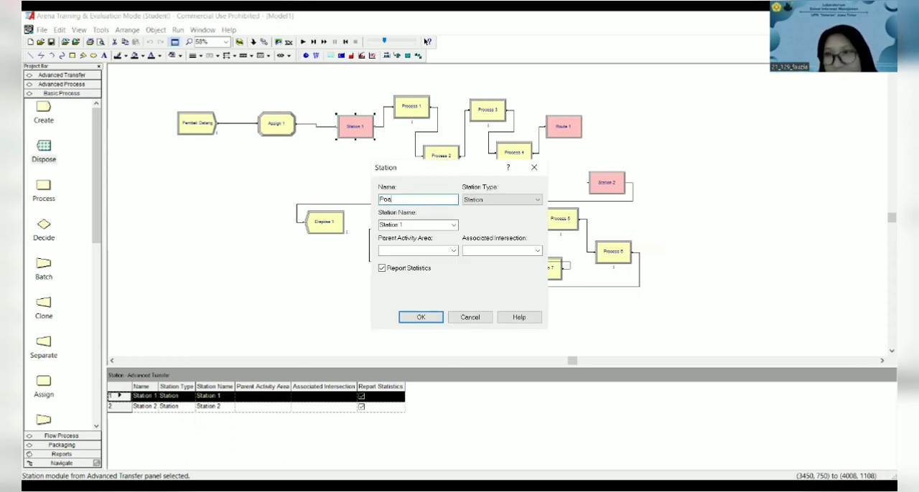
pyautogui.write('.')
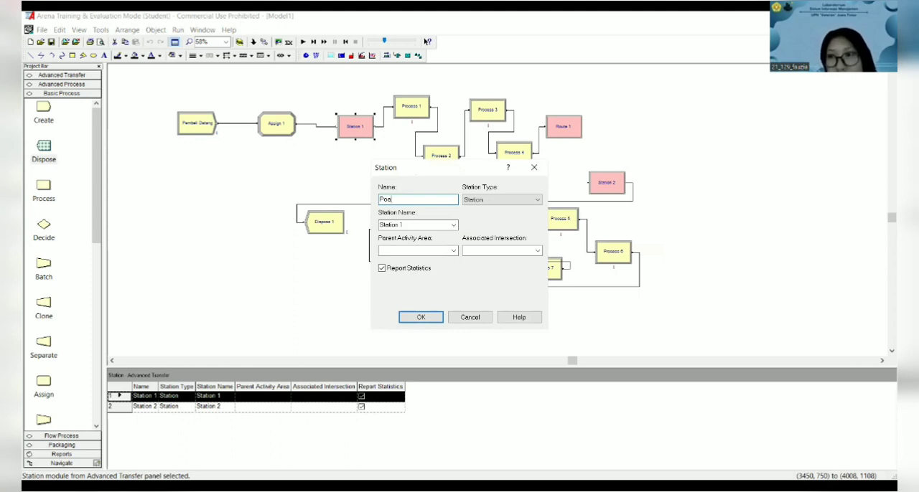
pyautogui.write('Pembayaran')
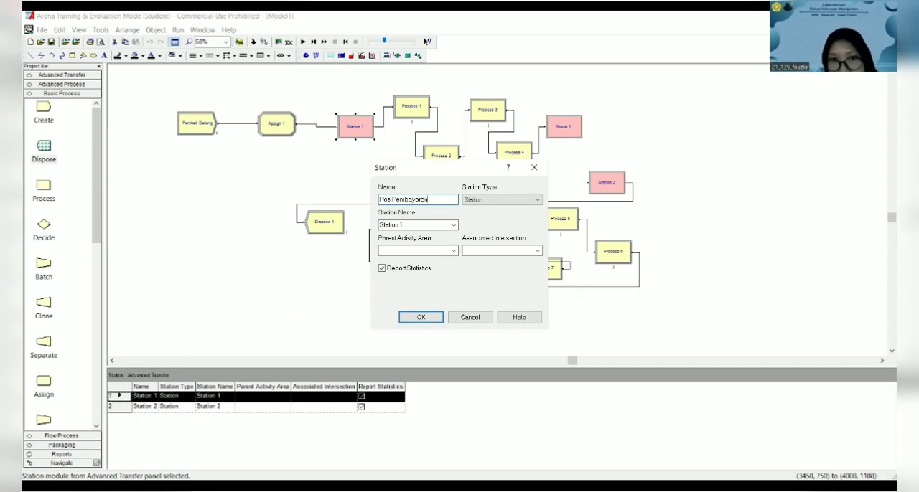
pyautogui.click(416, 317)
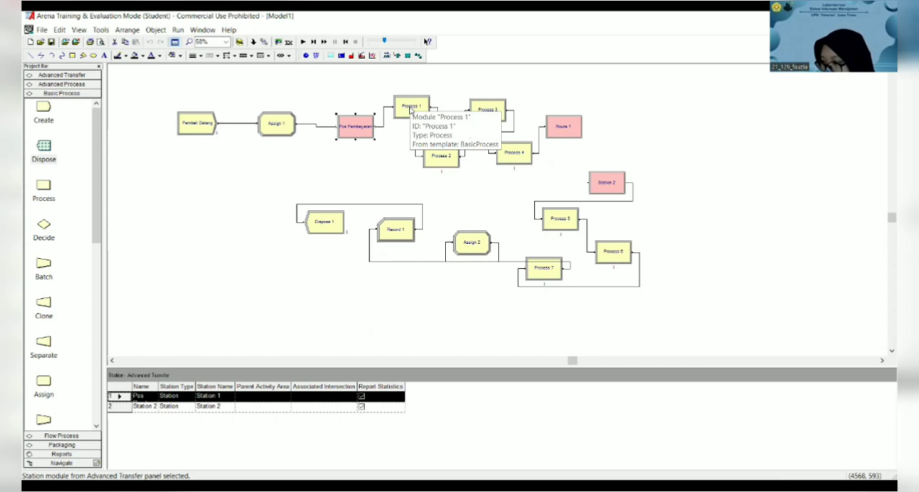
# - Leave the Process 1 settings unedited and launch the Input Analyzer
pyautogui.doubleClick(411, 108)
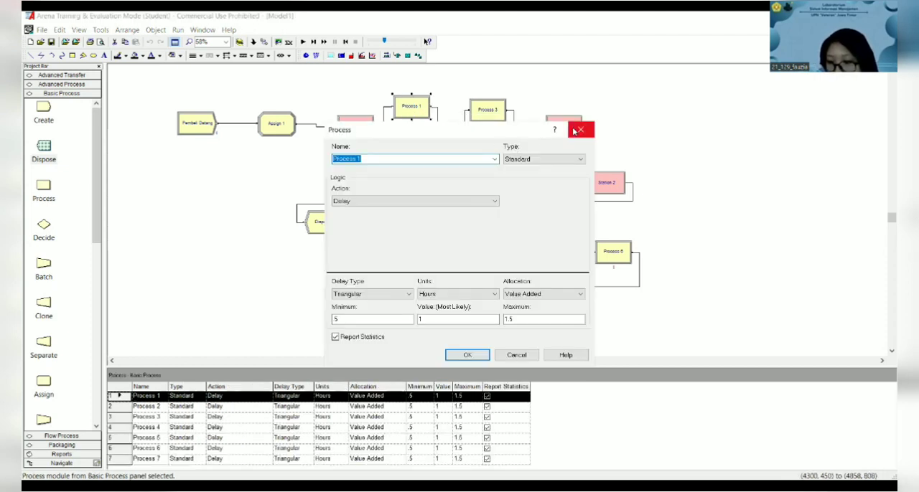
pyautogui.click(578, 130)
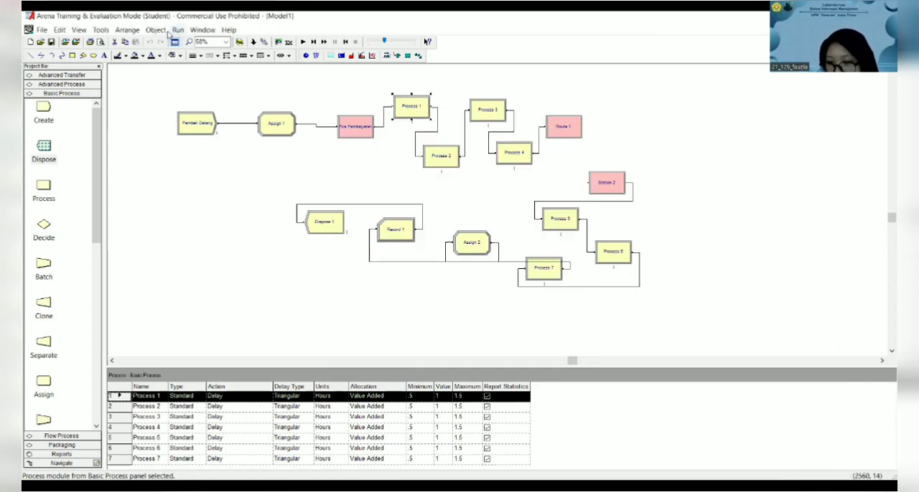
pyautogui.click(101, 30)
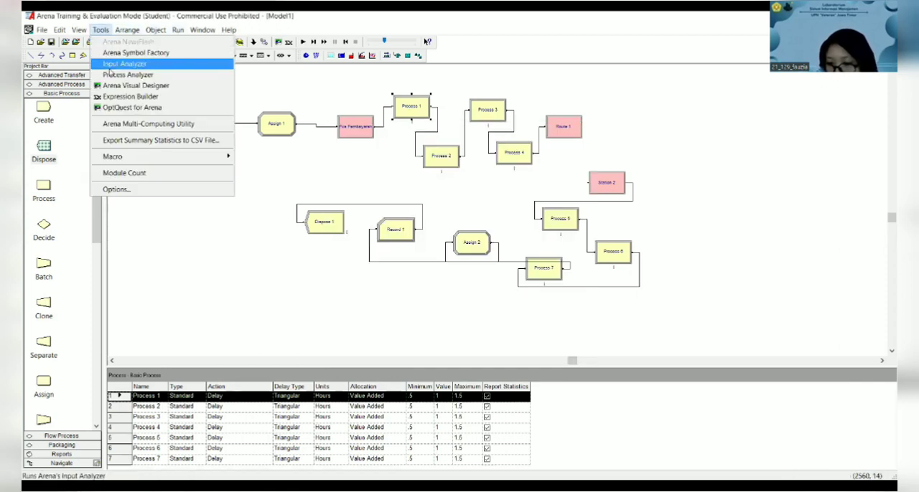
pyautogui.click(110, 65)
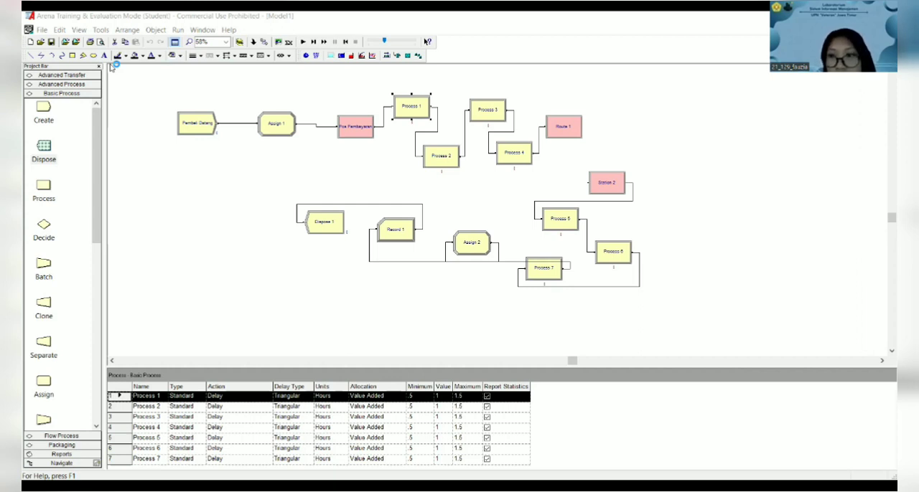
# - Rename the Process 1 module as Menunggu Antrian
pyautogui.doubleClick(411, 109)
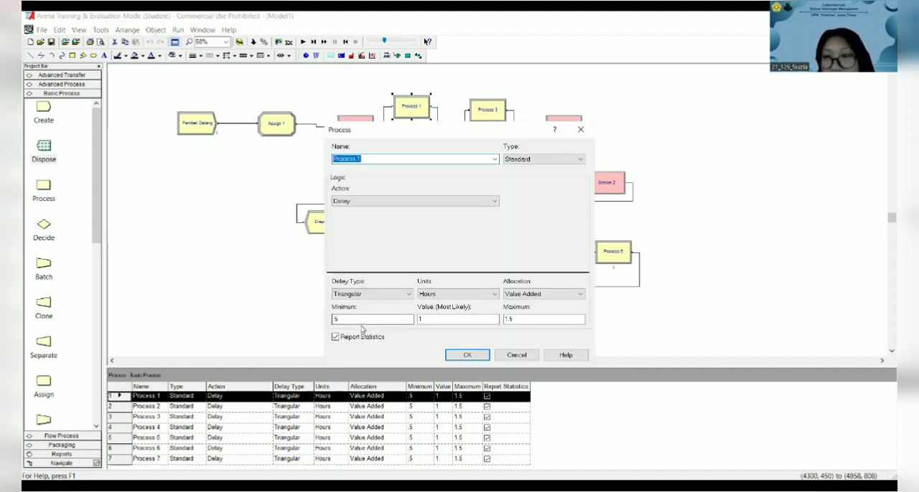
pyautogui.click(364, 319)
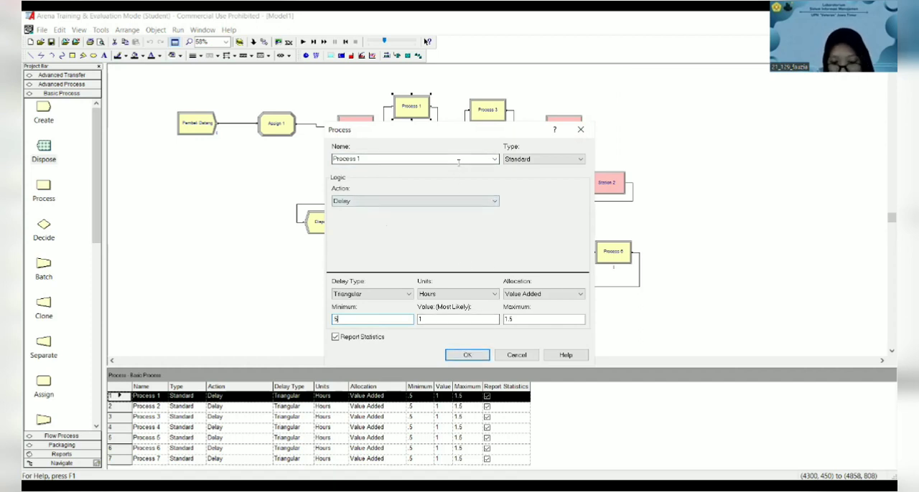
pyautogui.click(402, 163)
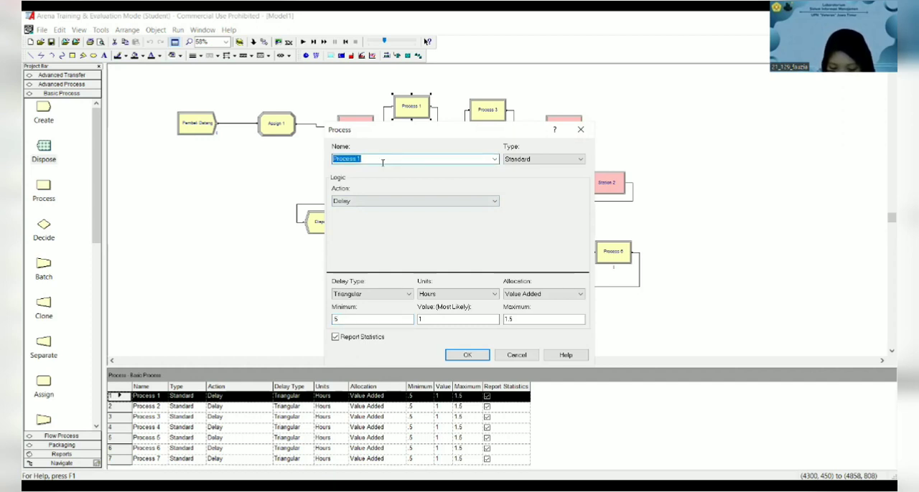
pyautogui.write('Menu')
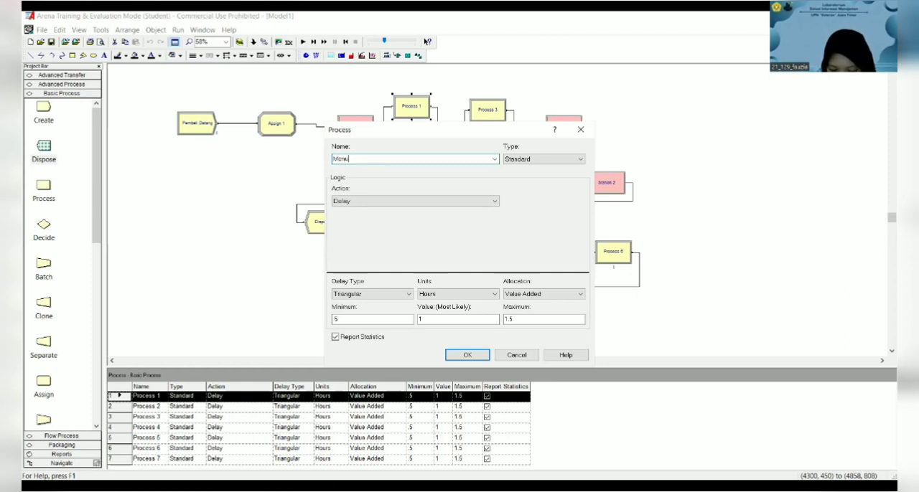
pyautogui.write('nggu')
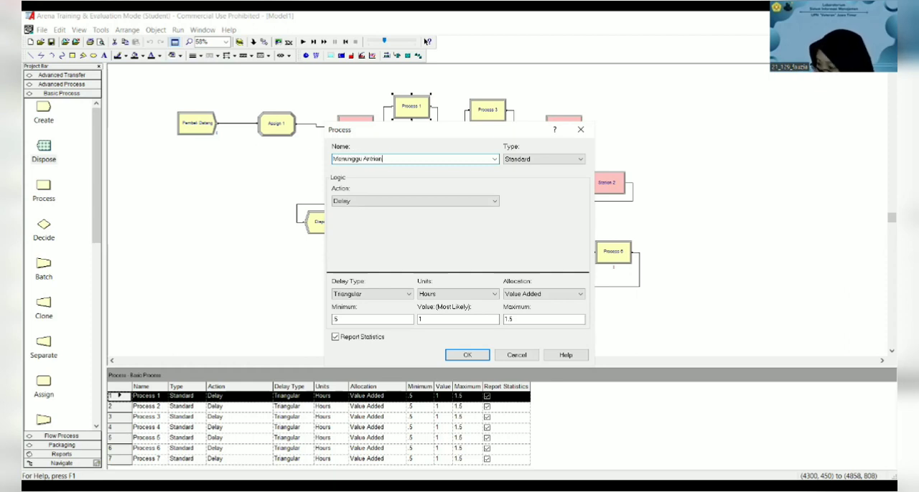
pyautogui.write(' Antrian')
# - Set the Menunggu Antrian delay to the expression 2.5 + ERLA(0.867, 3) with units in Minutes
pyautogui.click(391, 294)
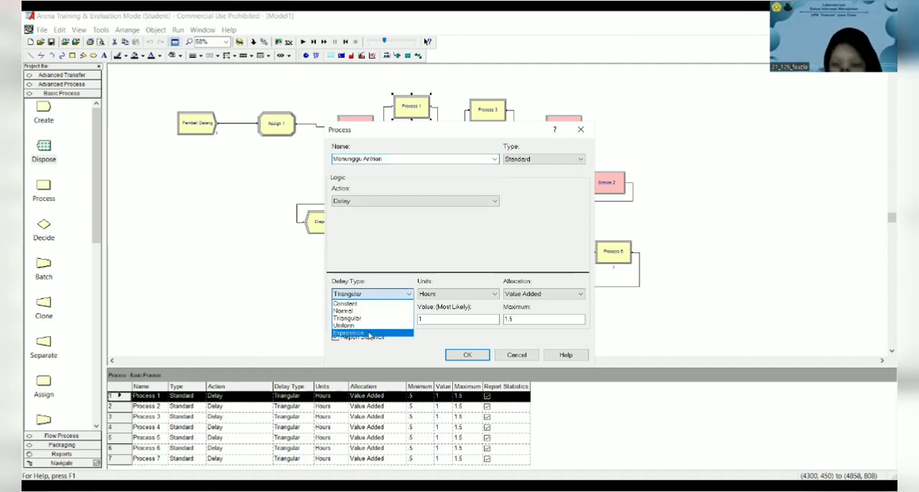
pyautogui.click(368, 334)
pyautogui.click(382, 318)
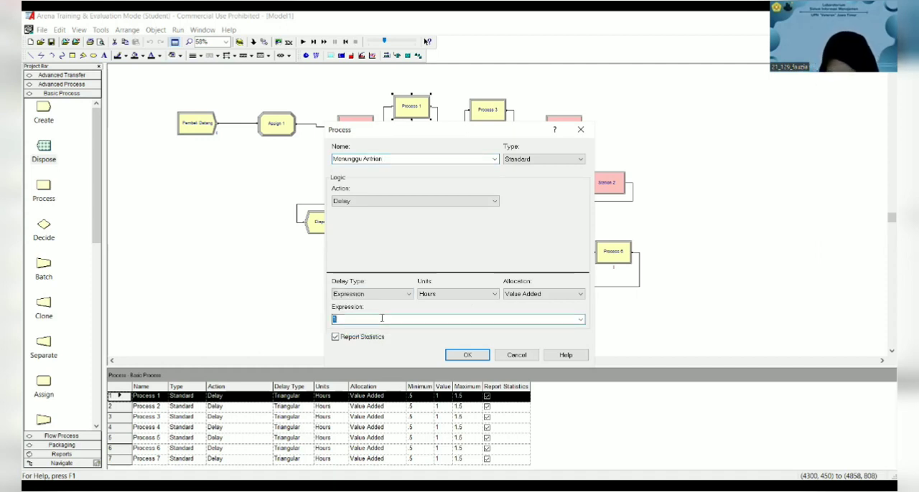
pyautogui.write('2.5 + ERLA(0.867, 3)')
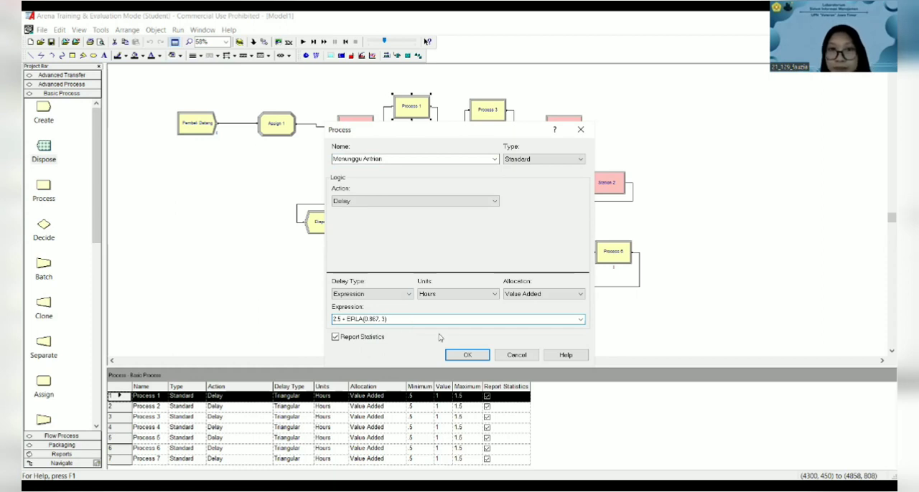
pyautogui.click(472, 296)
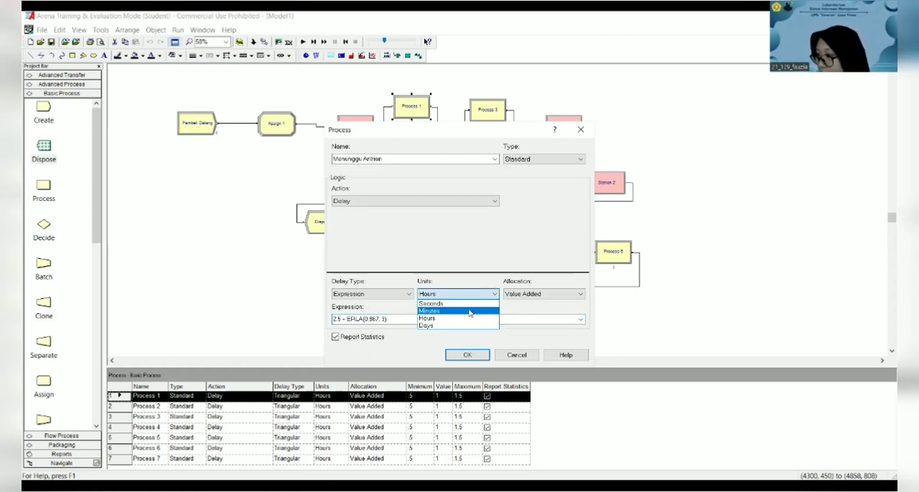
pyautogui.click(470, 312)
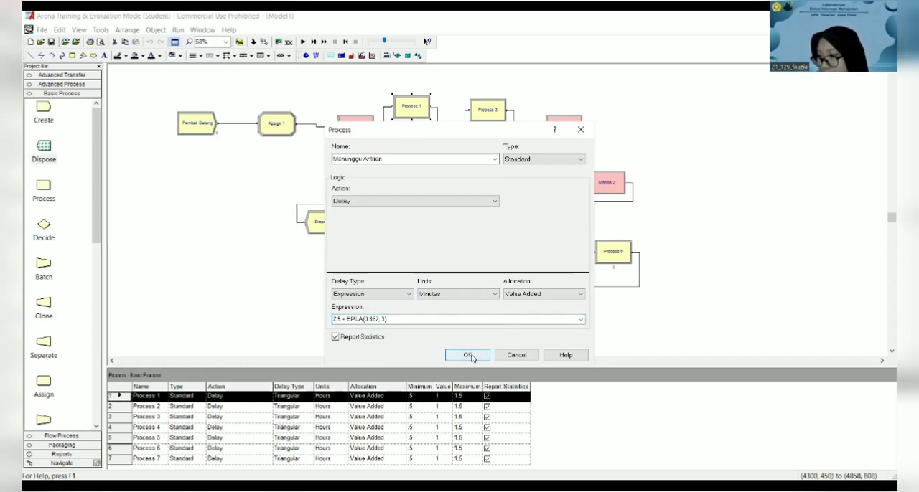
pyautogui.click(468, 355)
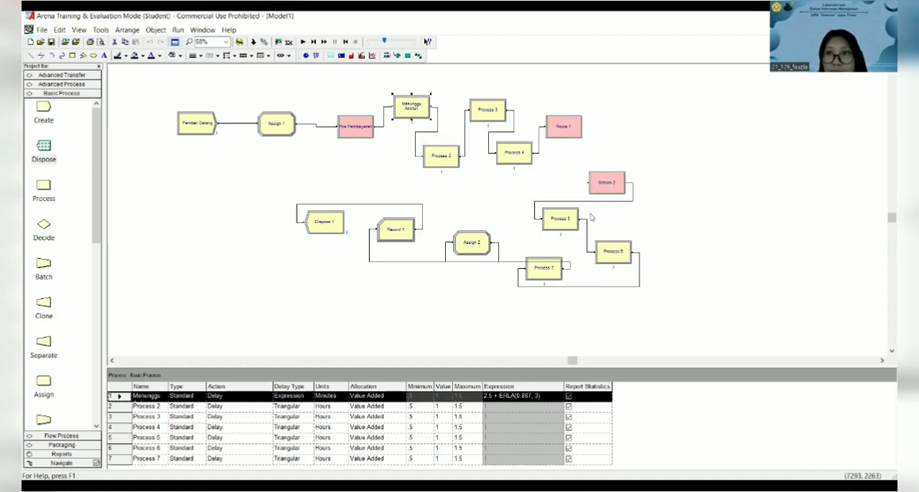
pyautogui.hotkey('alt', 'Tab')
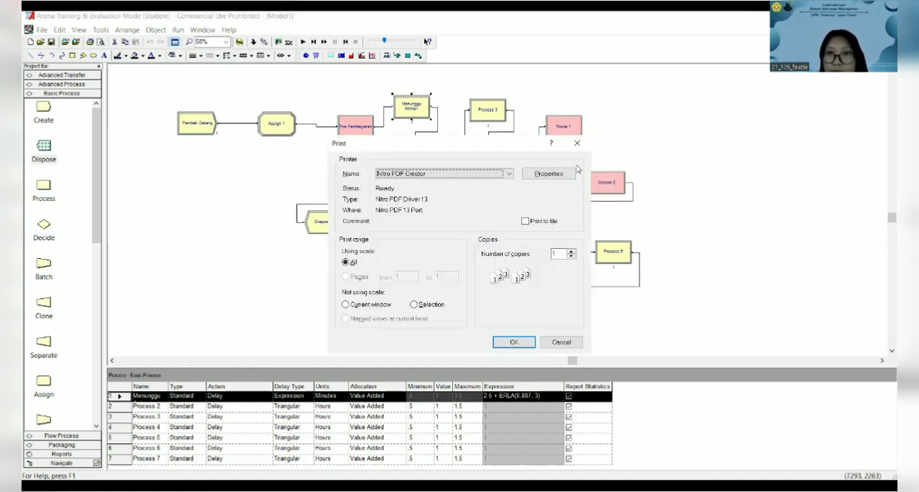
pyautogui.click(583, 139)
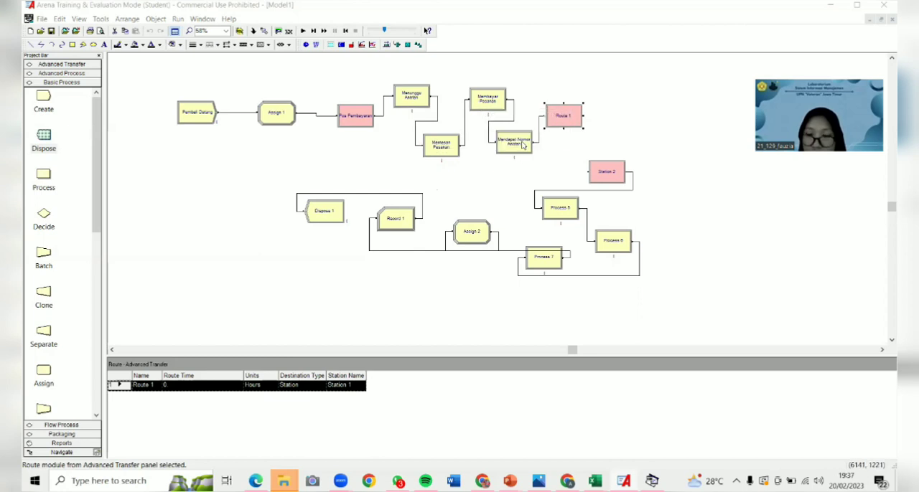
# - Open the Route 1 module and name it Menuju Station 2
pyautogui.doubleClick(565, 117)
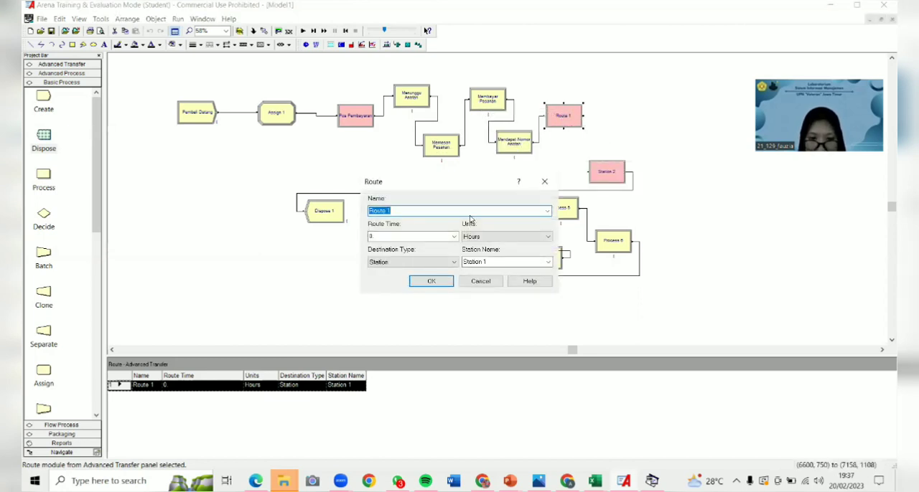
pyautogui.write('Men')
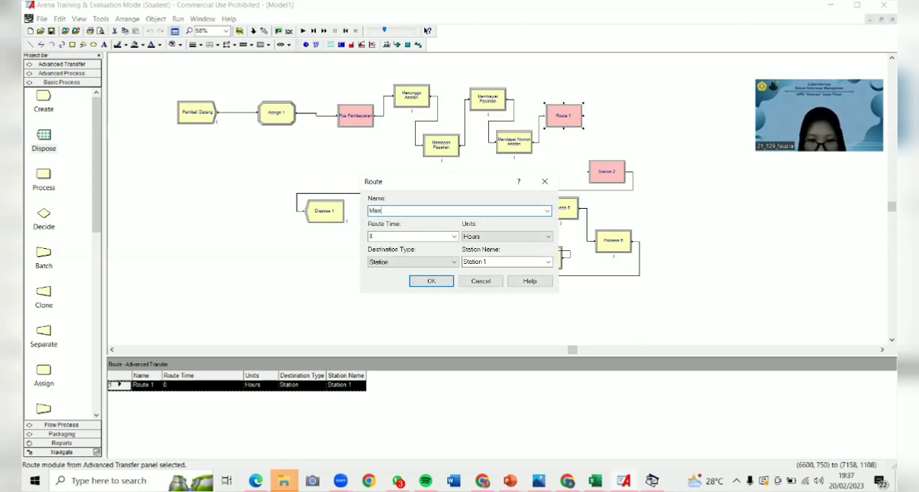
pyautogui.write('uju Station 2')
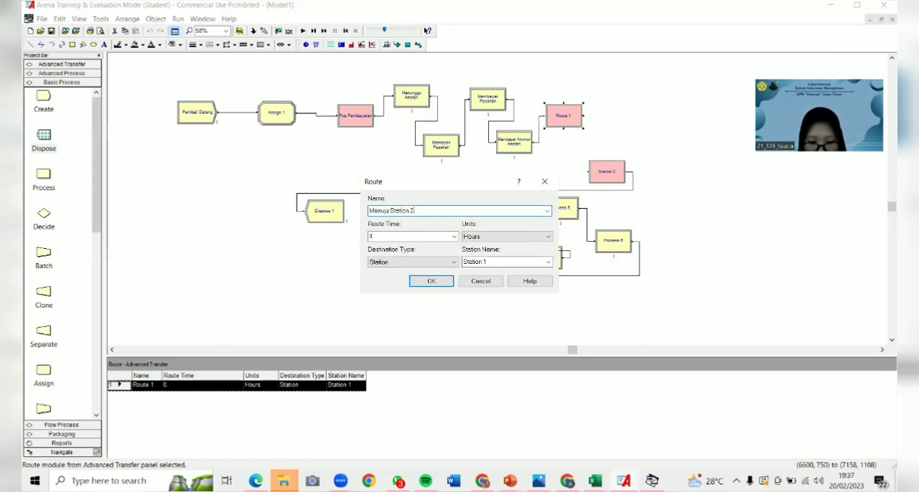
# - Set the route's time units to Minutes and its destination station to Station 2
pyautogui.click(512, 237)
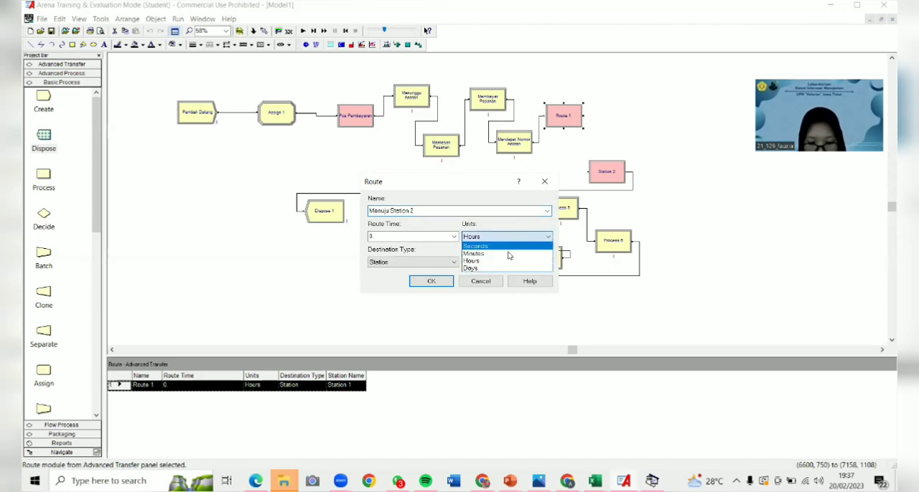
pyautogui.click(508, 257)
pyautogui.click(514, 263)
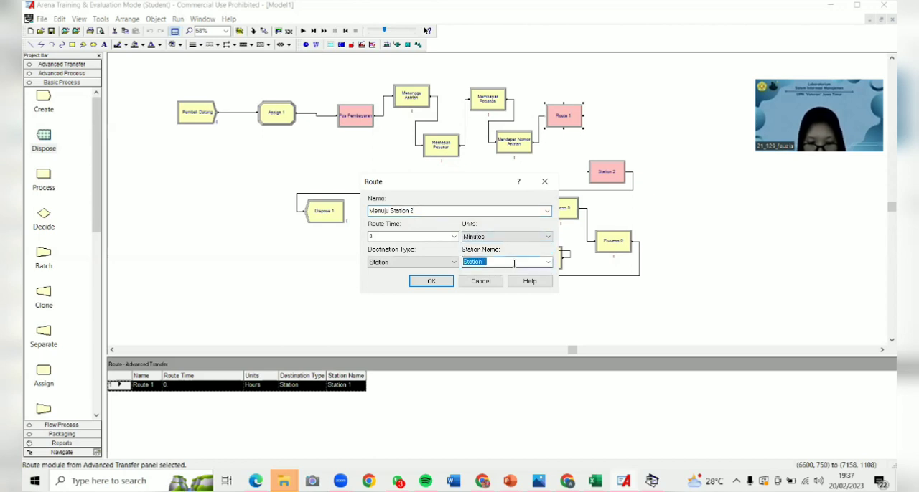
pyautogui.click(548, 266)
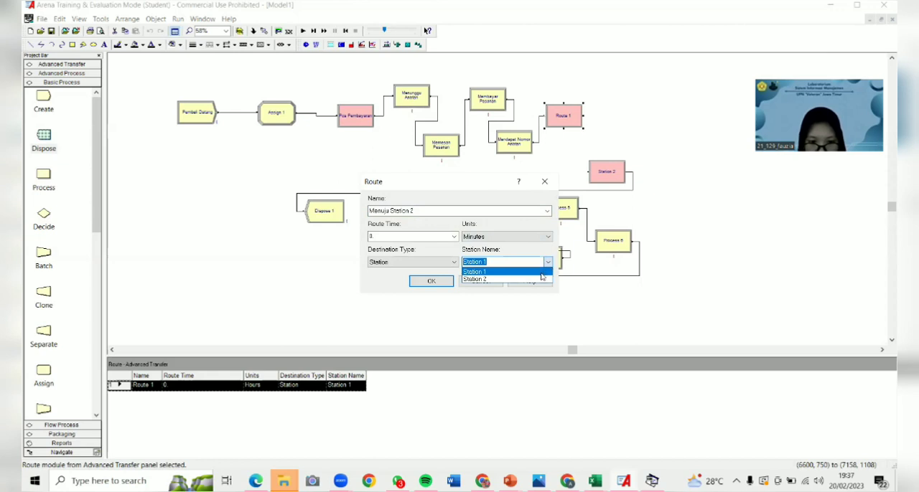
pyautogui.click(530, 281)
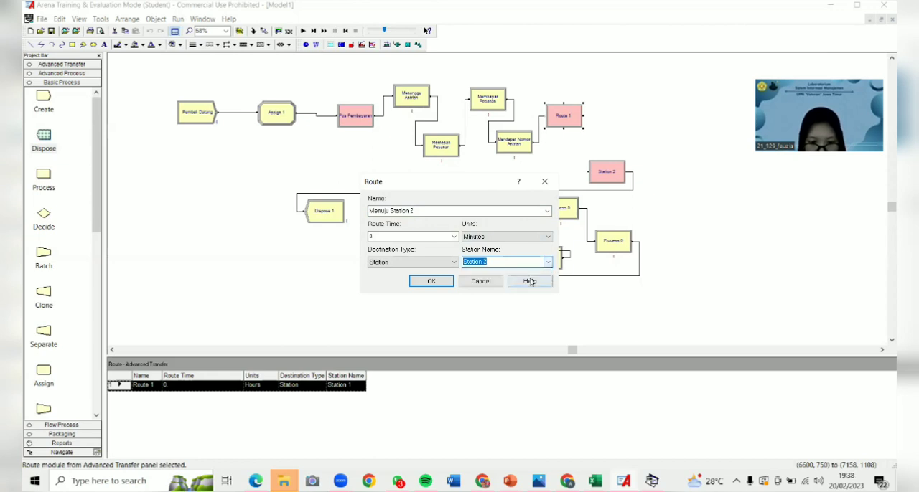
pyautogui.click(431, 281)
# - Rename the Station 2 module as Pos Pengambilan, keeping Station 2 as its station name
pyautogui.click(603, 171)
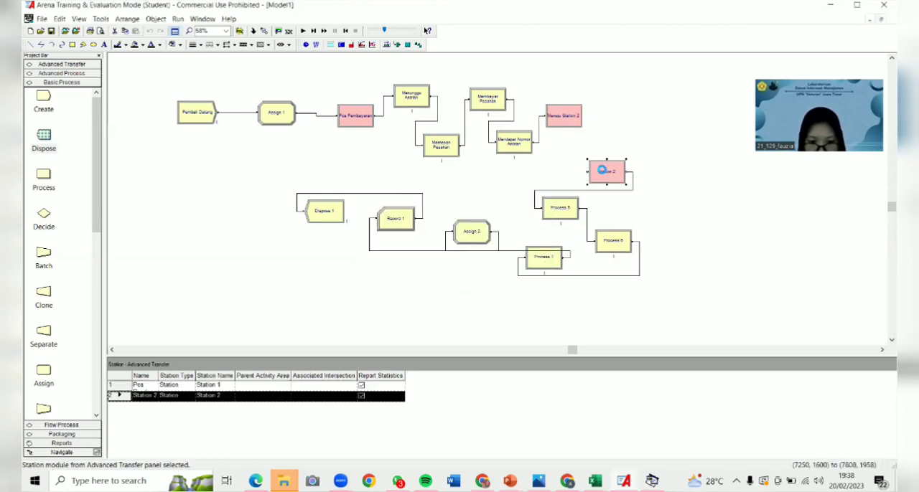
pyautogui.doubleClick(601, 170)
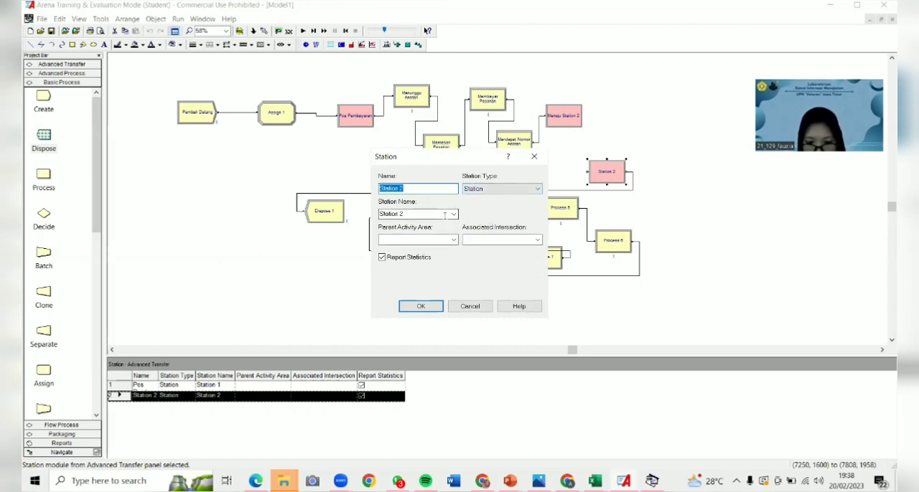
pyautogui.write('Po')
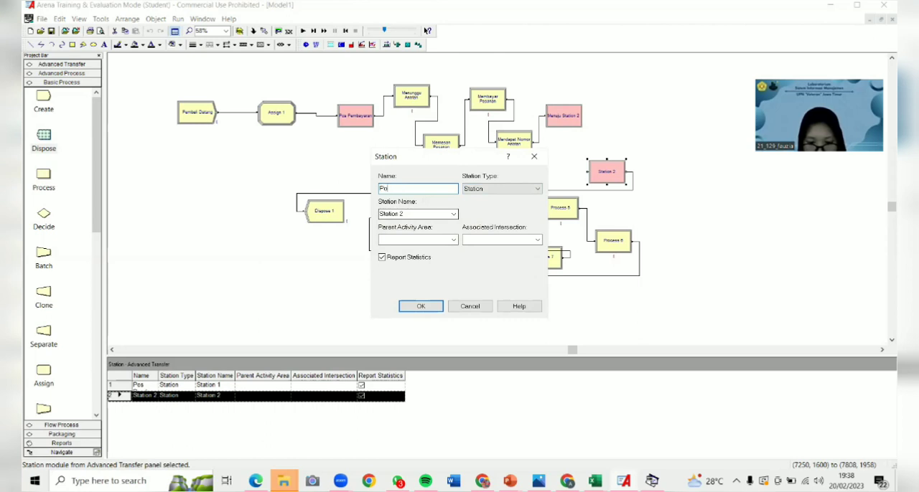
pyautogui.write('s Pen')
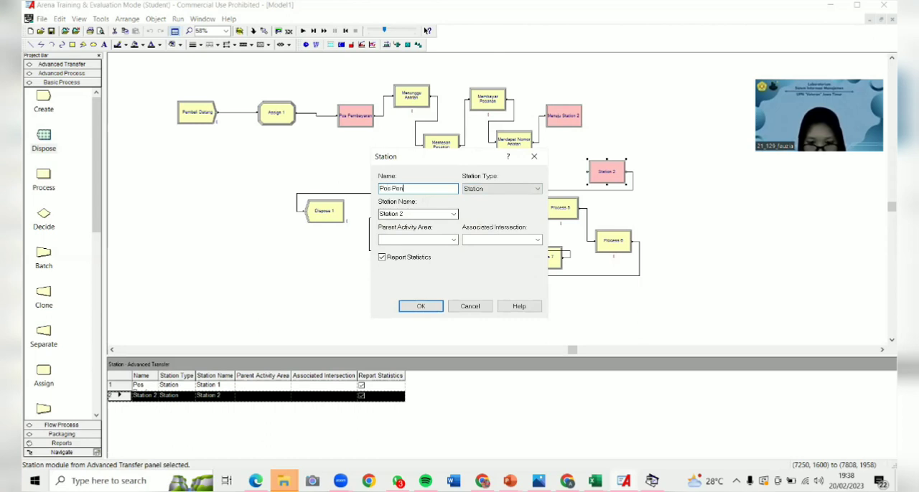
pyautogui.write('gambilan')
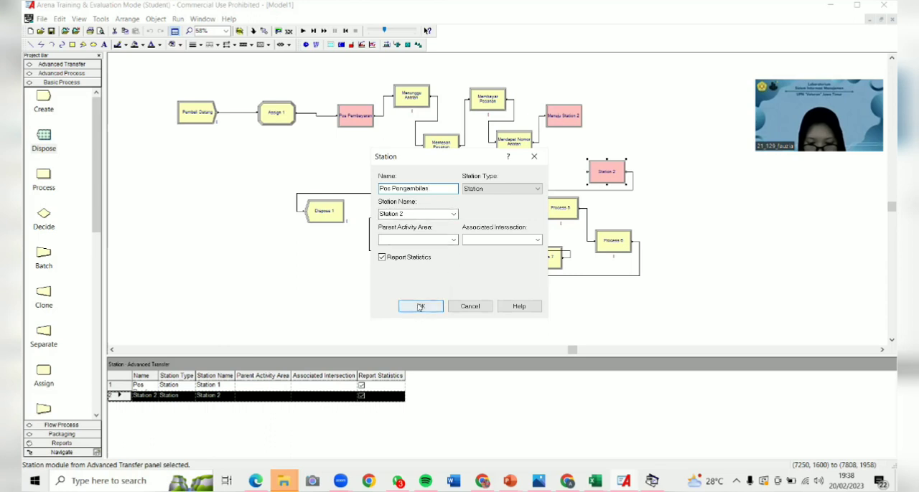
pyautogui.click(411, 305)
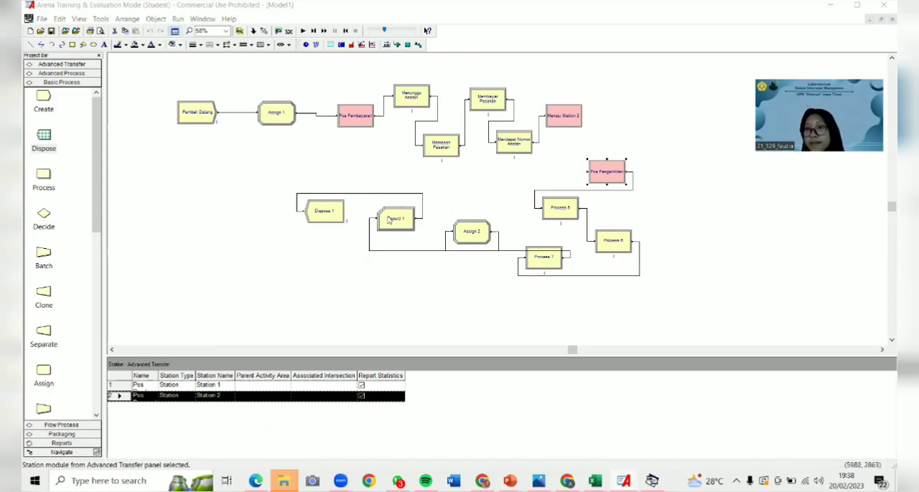
# - Switch to the Input Analyzer and load the existing data file 5 from the MCD folder into a new input document
pyautogui.click(100, 19)
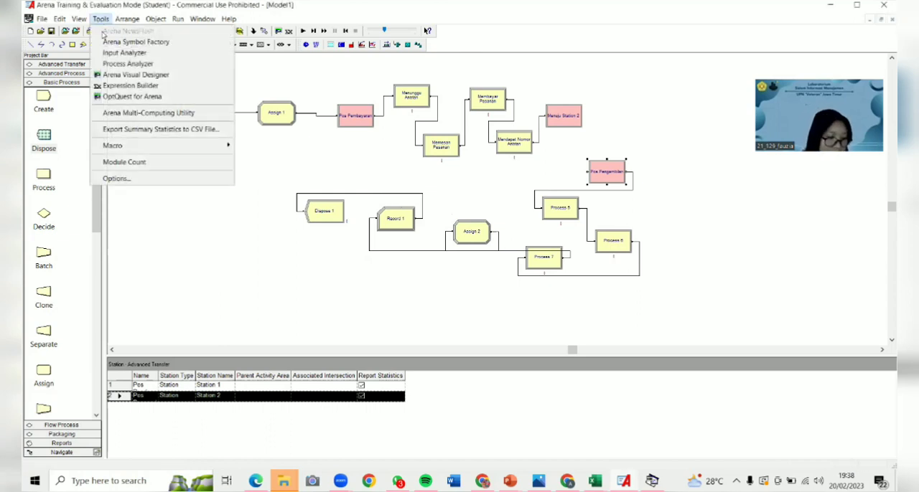
pyautogui.click(107, 54)
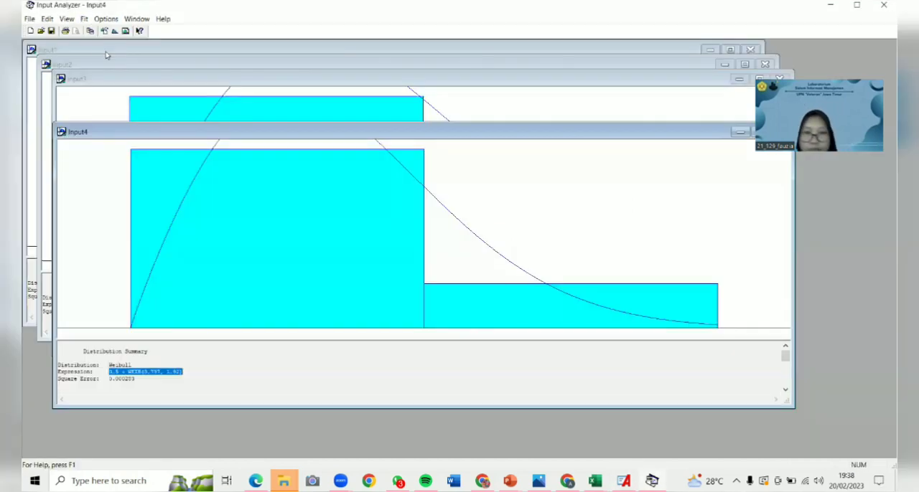
pyautogui.click(30, 20)
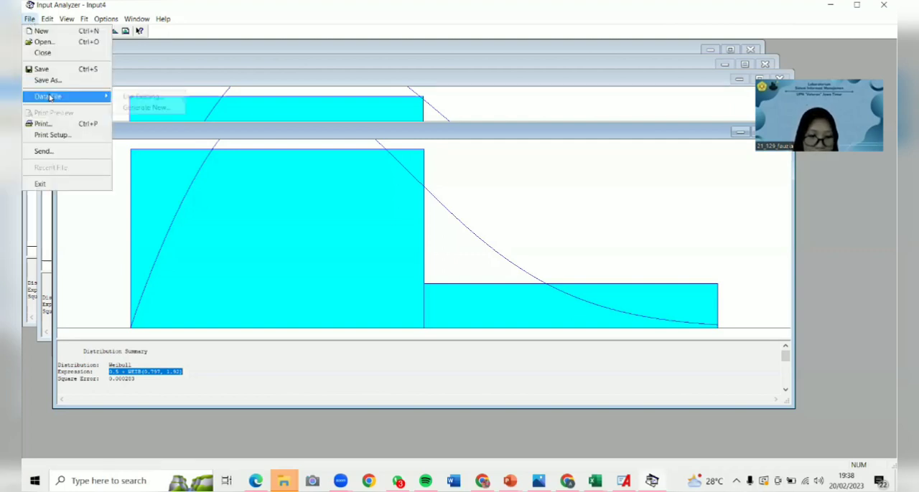
pyautogui.click(42, 31)
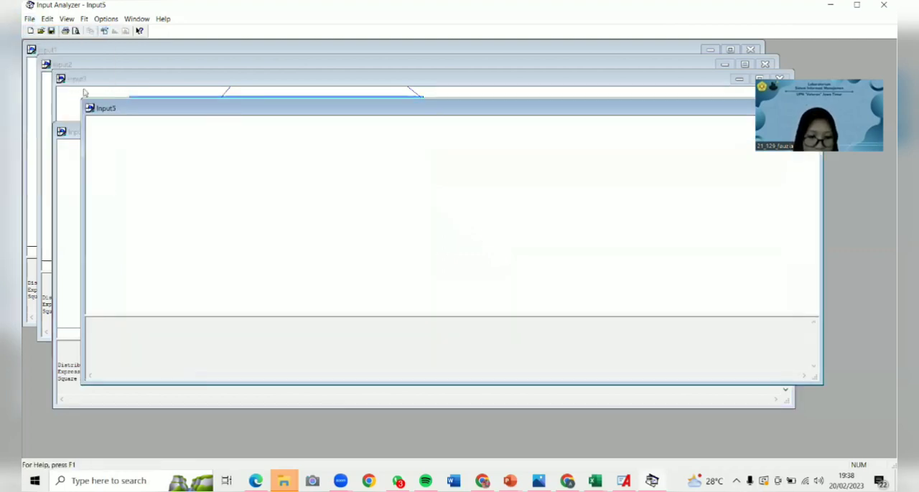
pyautogui.click(29, 18)
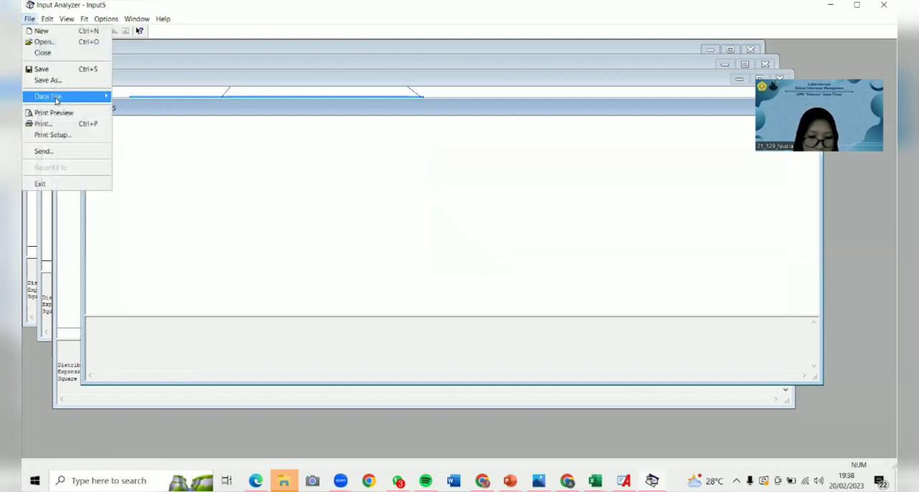
pyautogui.moveTo(56, 96)
pyautogui.click(130, 99)
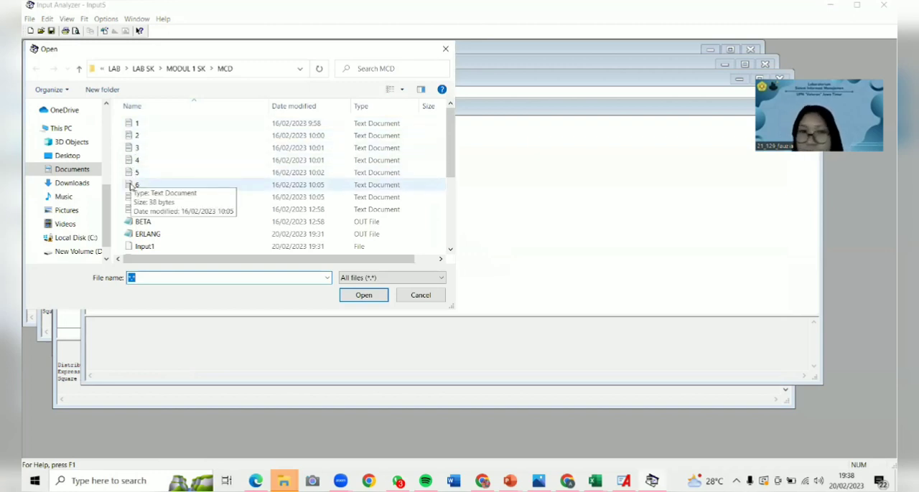
pyautogui.doubleClick(134, 173)
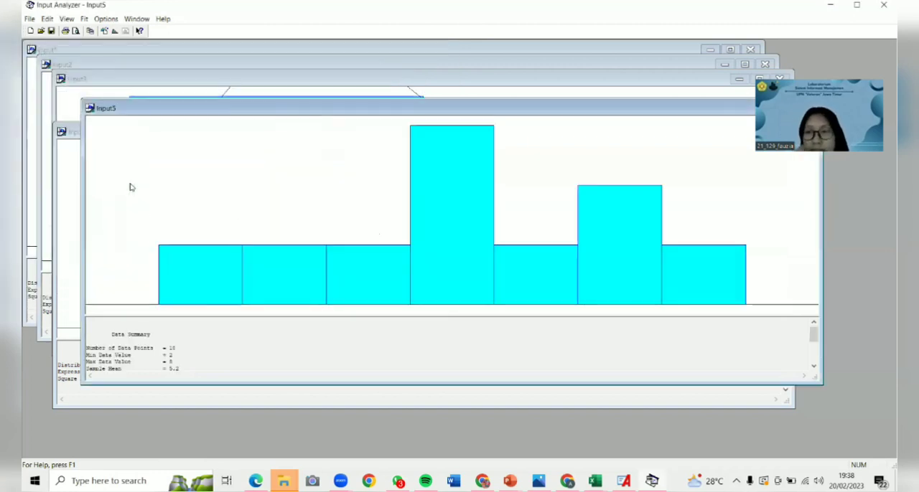
# - Fit all distributions to the loaded data, copy the best fit's expression, and return to the Arena model
pyautogui.click(84, 19)
pyautogui.click(99, 167)
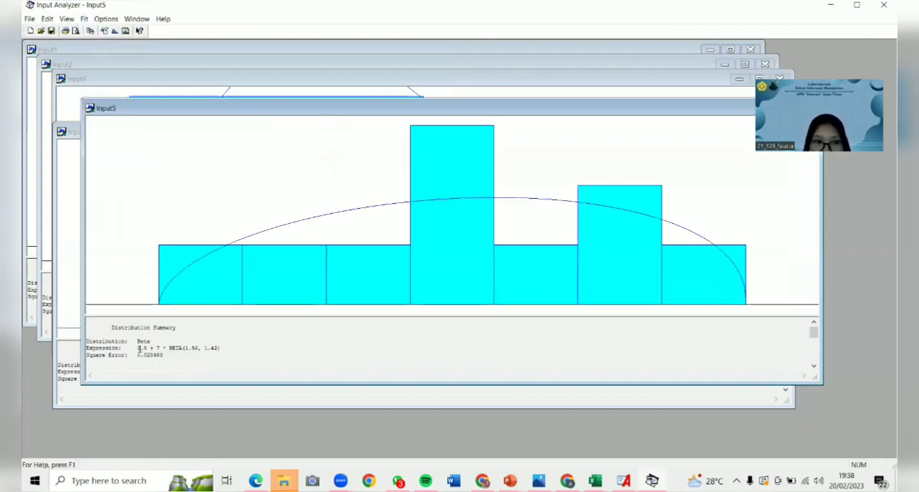
pyautogui.moveTo(138, 348); pyautogui.dragTo(221, 349)
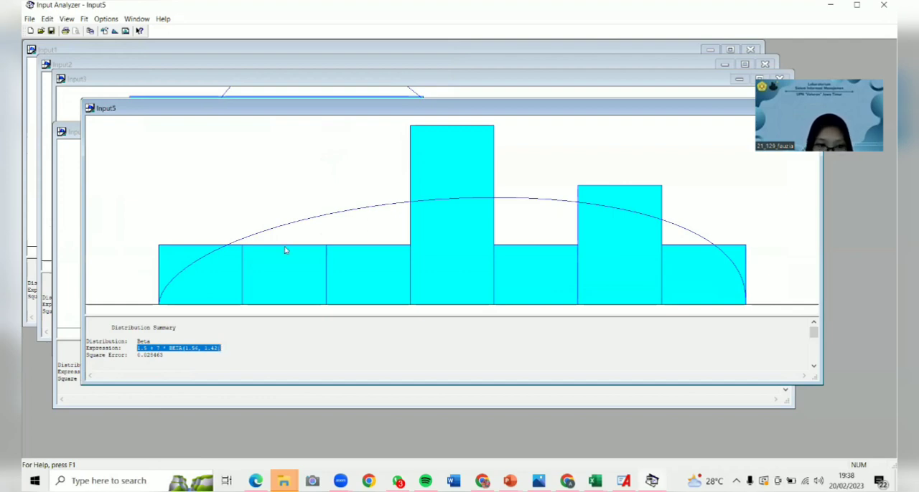
pyautogui.click(831, 5)
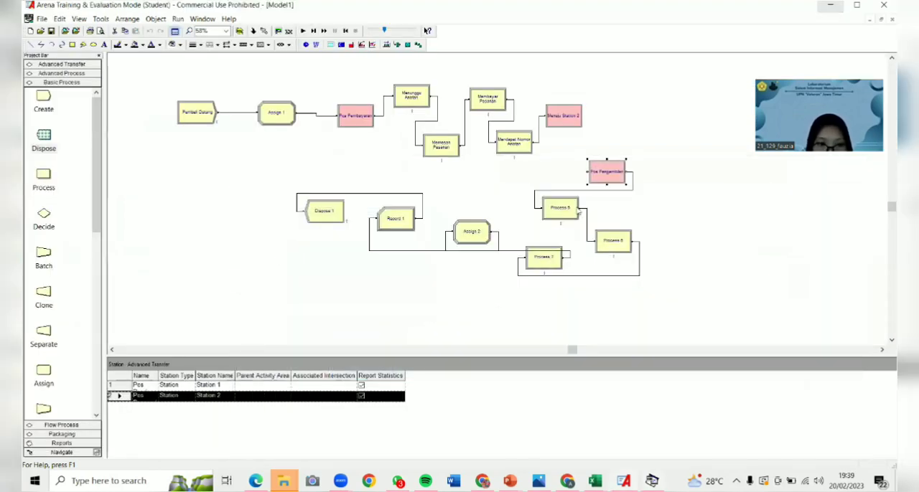
# - Open the Process 5 module and name it Menunggu Antrian Pembayaran
pyautogui.click(561, 209)
pyautogui.doubleClick(561, 209)
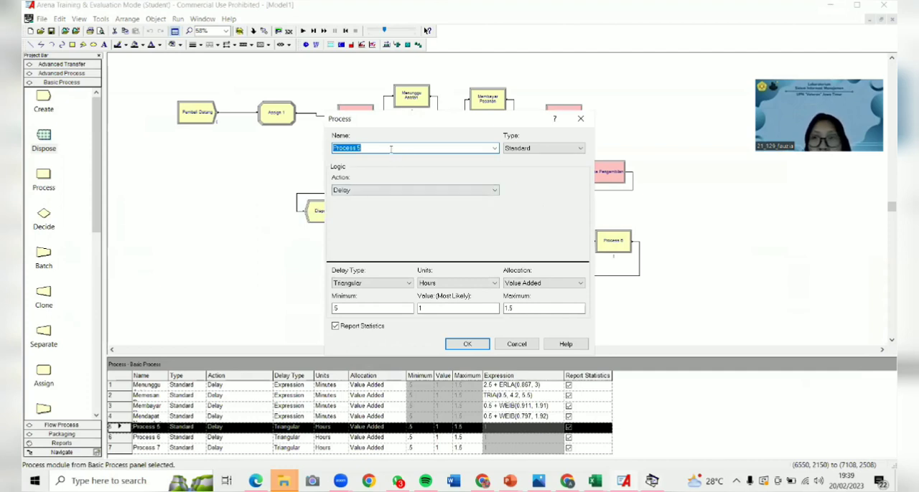
pyautogui.write('Menunggu')
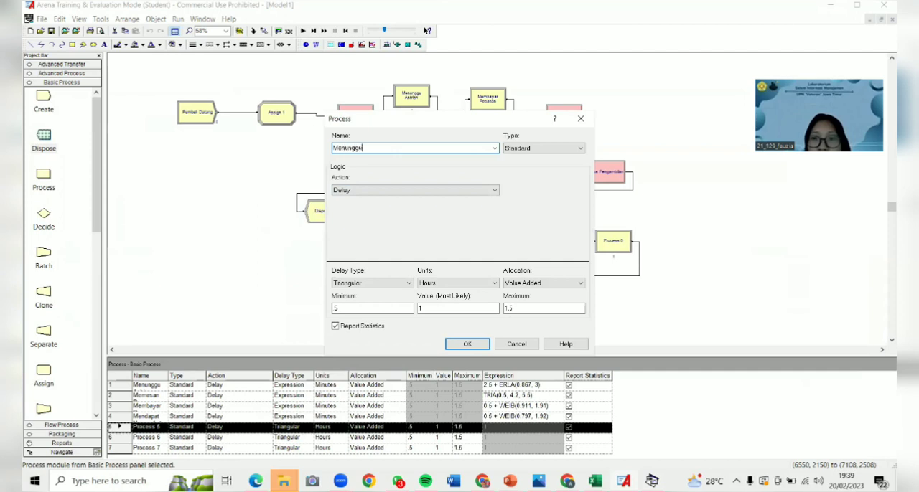
pyautogui.write(' Antrian')
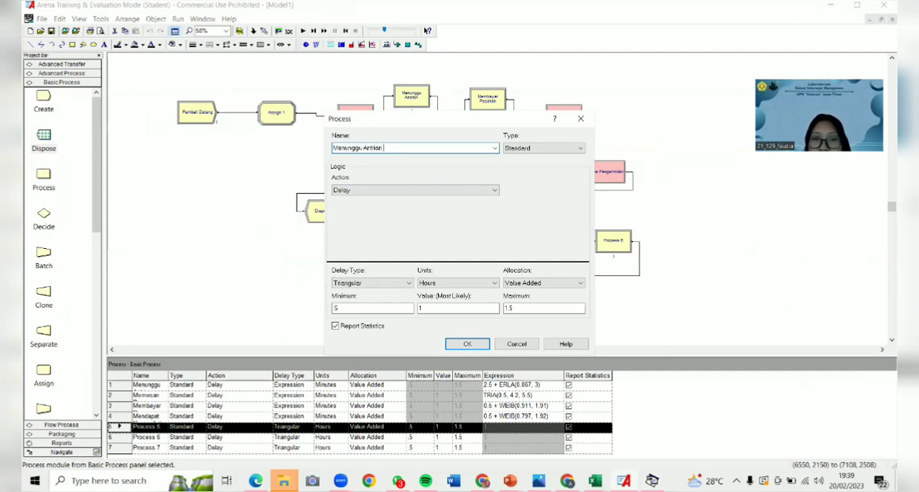
pyautogui.write(' Pembayo')
# - Set the Menunggu Antrian Pembayaran delay to the expression 1.5 + 7 * BETA(1.56, 1.42) with units in Minutes
pyautogui.click(375, 285)
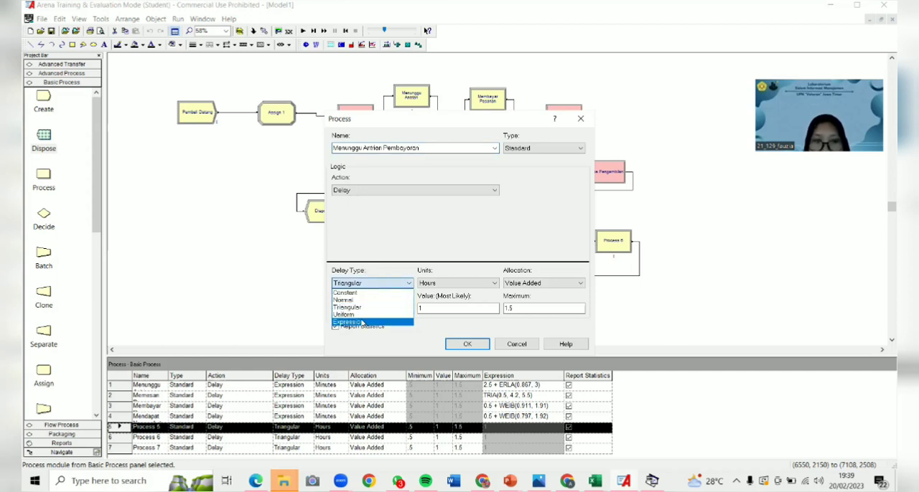
pyautogui.click(363, 323)
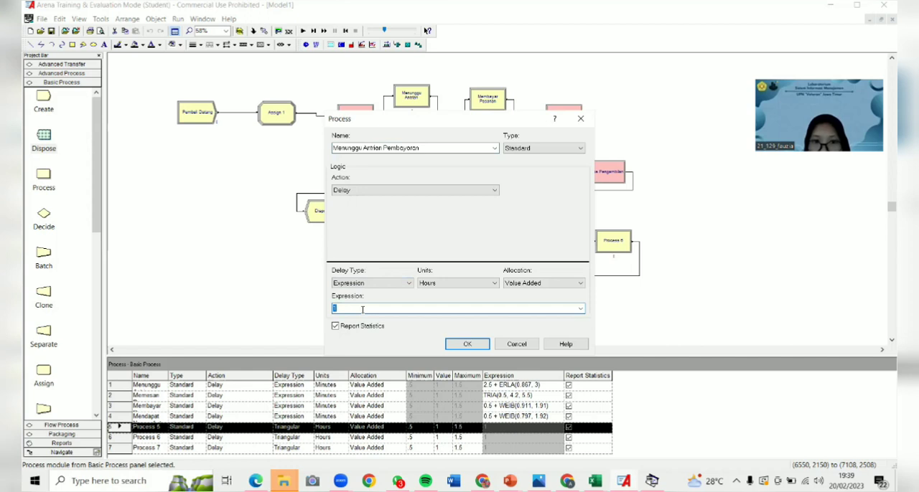
pyautogui.write('1.5 + 7 * BETA(1.56, 1.42)')
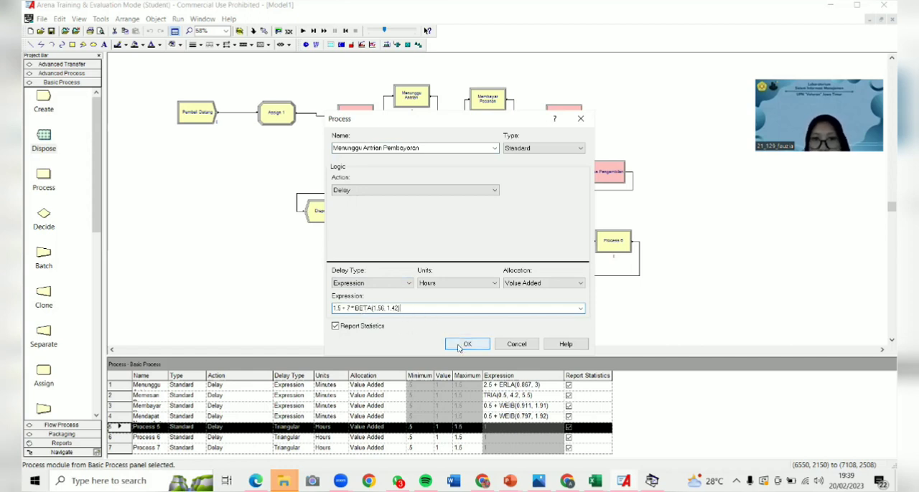
pyautogui.click(460, 284)
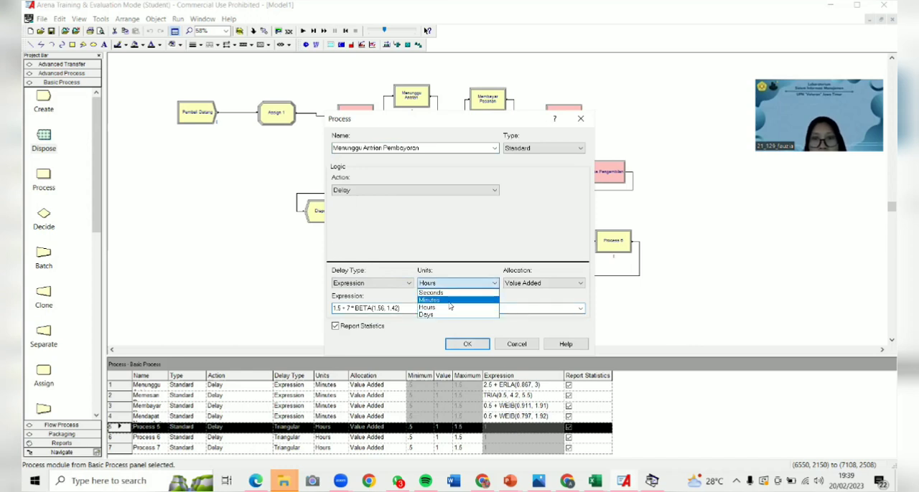
pyautogui.click(449, 302)
pyautogui.click(466, 344)
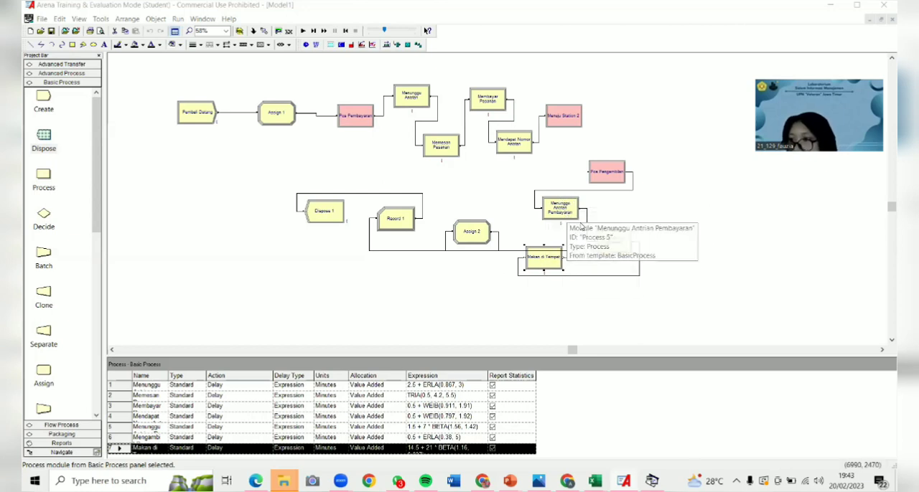
# - Add an Entity Picture assignment with Picture.Report to the Assign 2 module
pyautogui.click(467, 233)
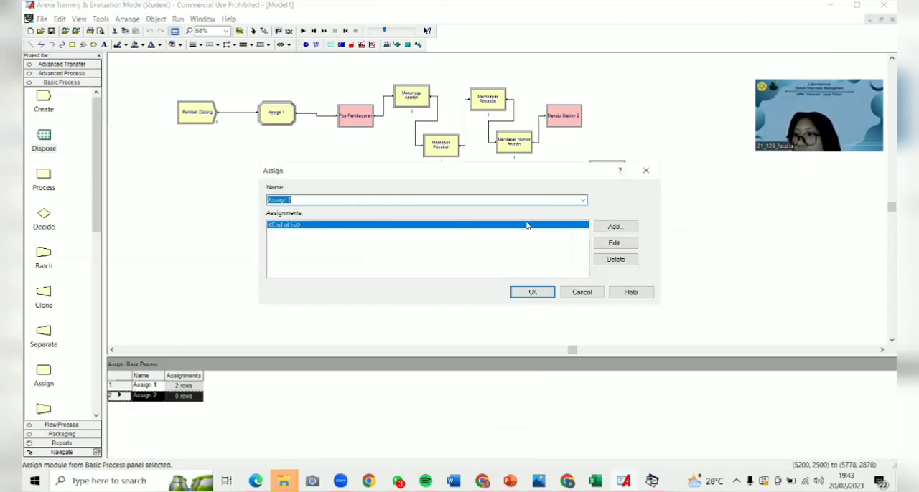
pyautogui.click(614, 227)
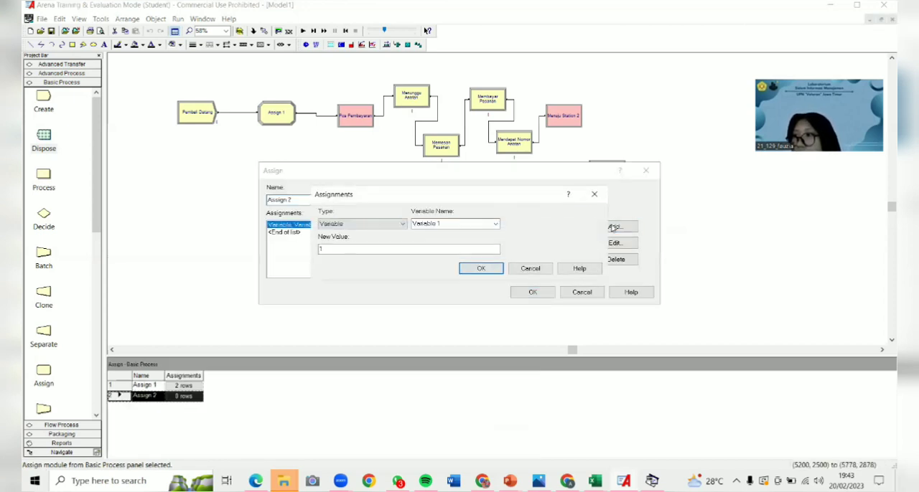
pyautogui.click(402, 224)
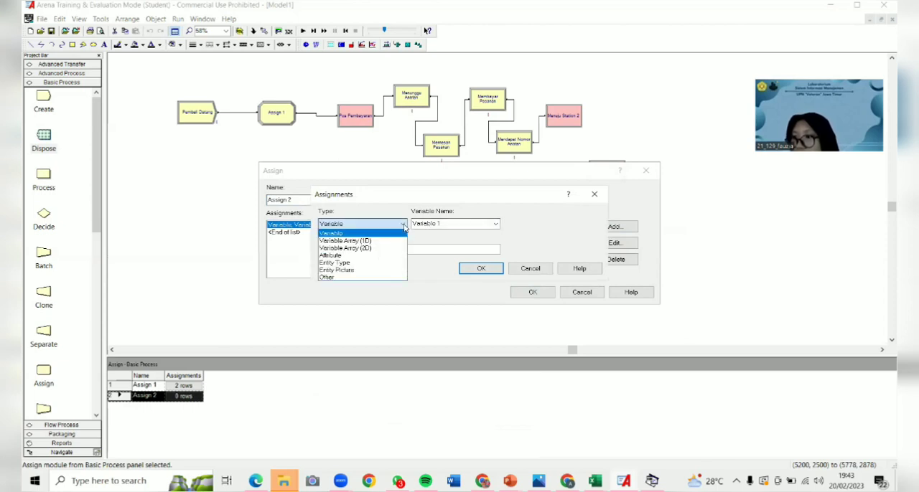
pyautogui.click(380, 271)
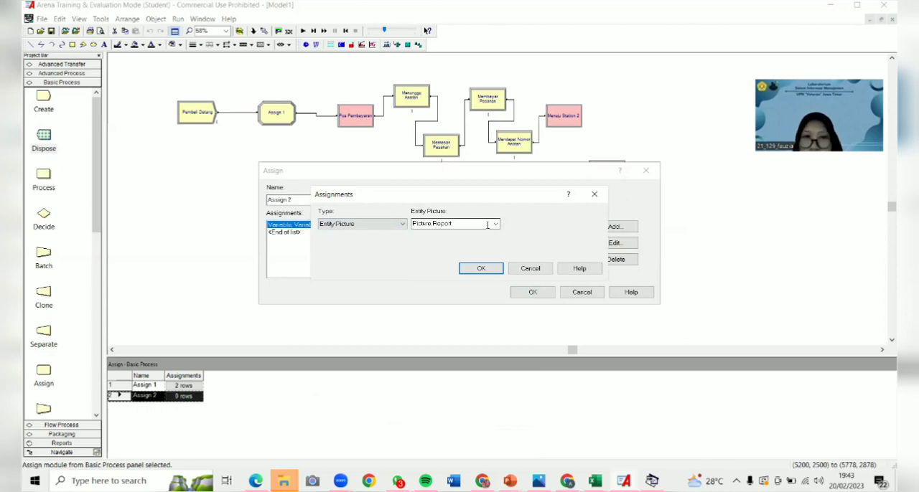
pyautogui.click(476, 271)
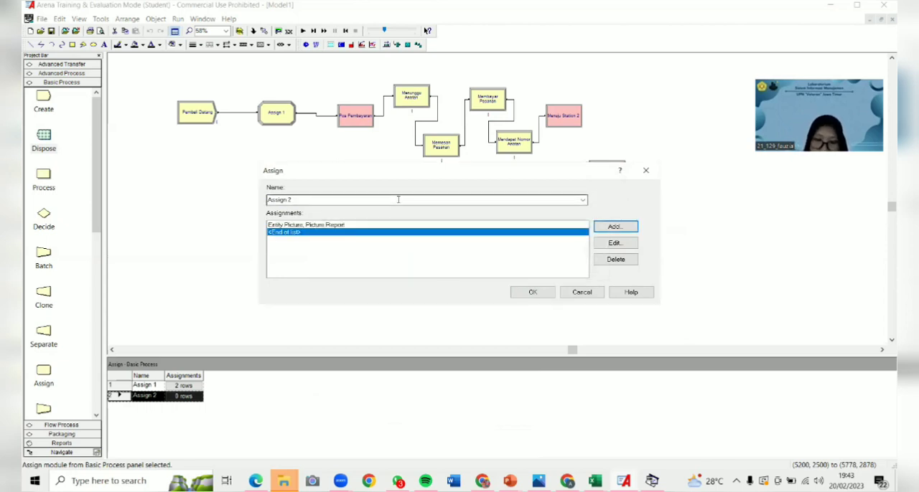
pyautogui.click(531, 292)
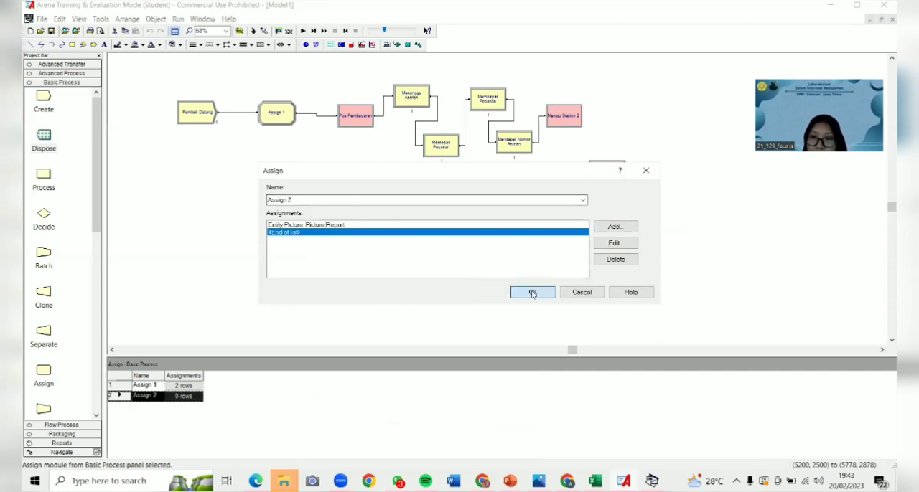
# - Add a Count statistic with the counter name Waktu Total to the Record 1 module
pyautogui.doubleClick(396, 219)
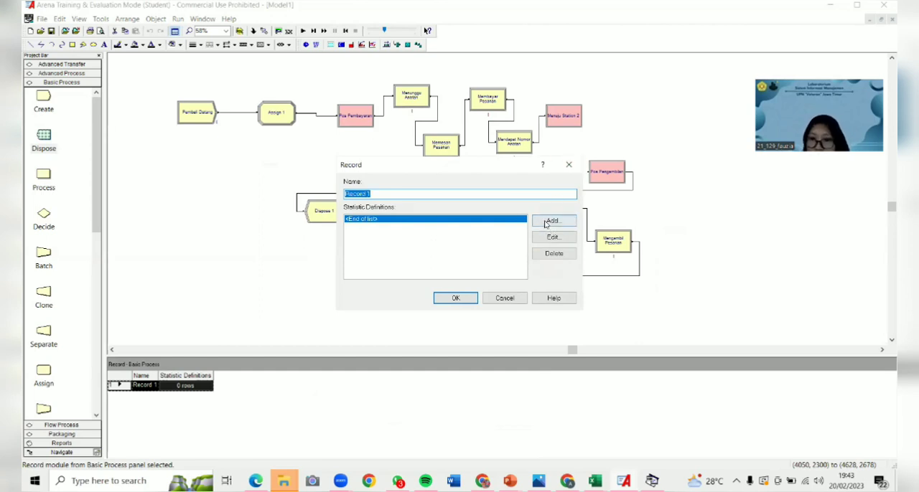
pyautogui.click(550, 221)
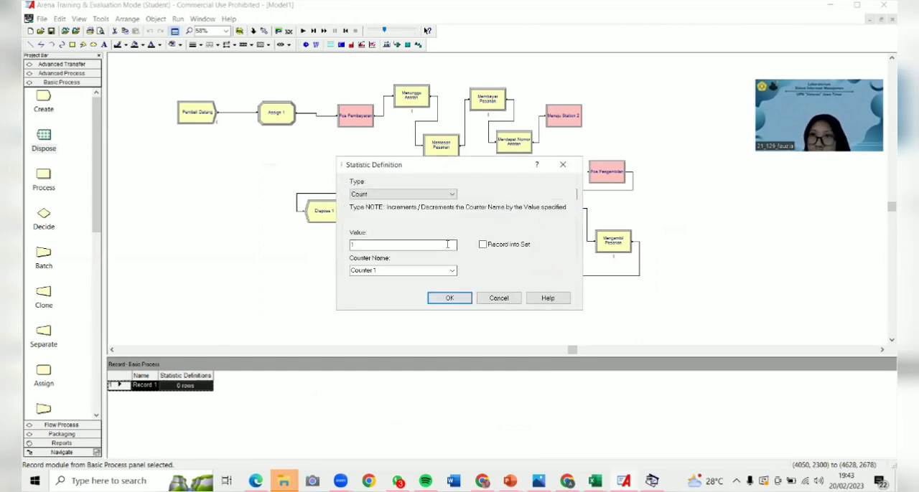
pyautogui.click(422, 269)
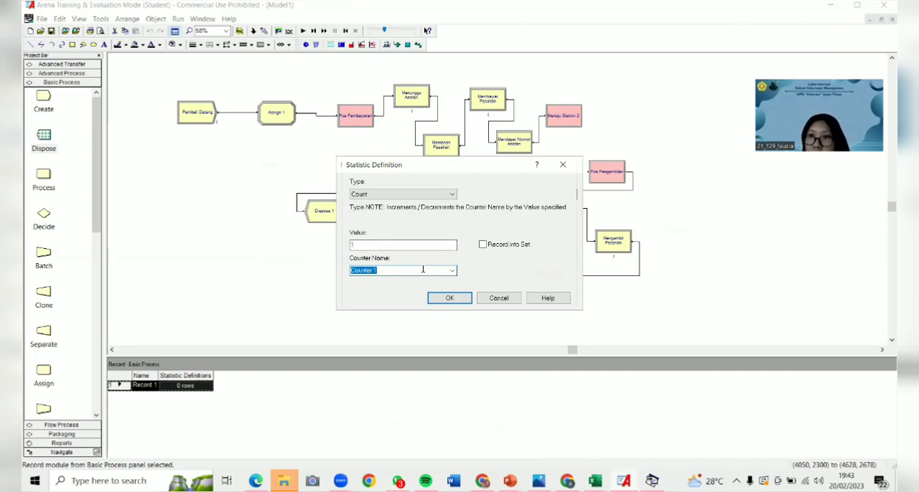
pyautogui.write('E')
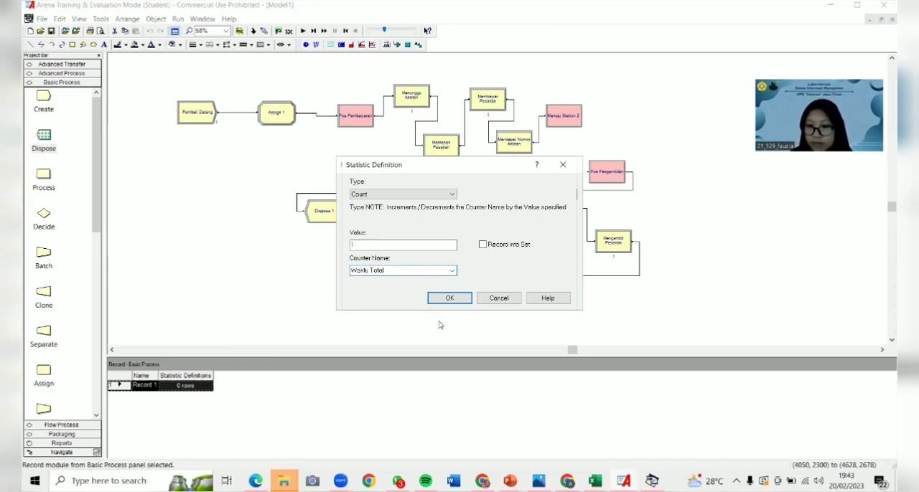
pyautogui.click(449, 299)
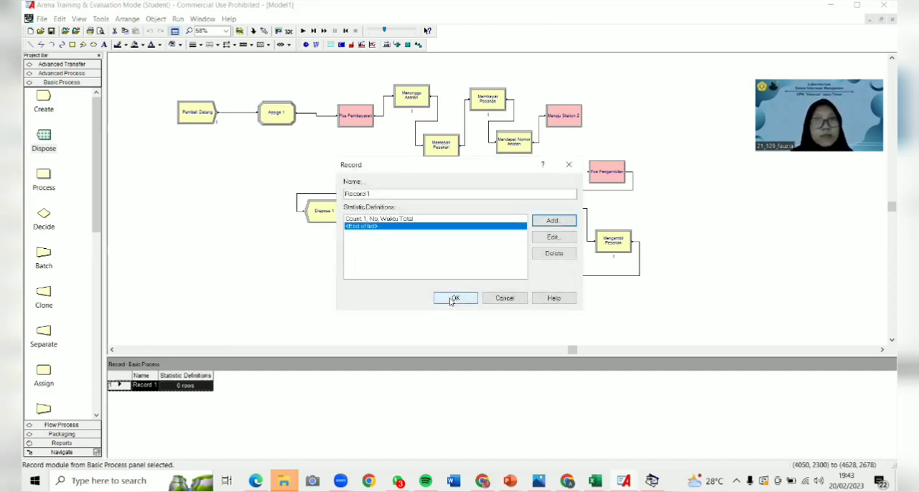
pyautogui.click(451, 299)
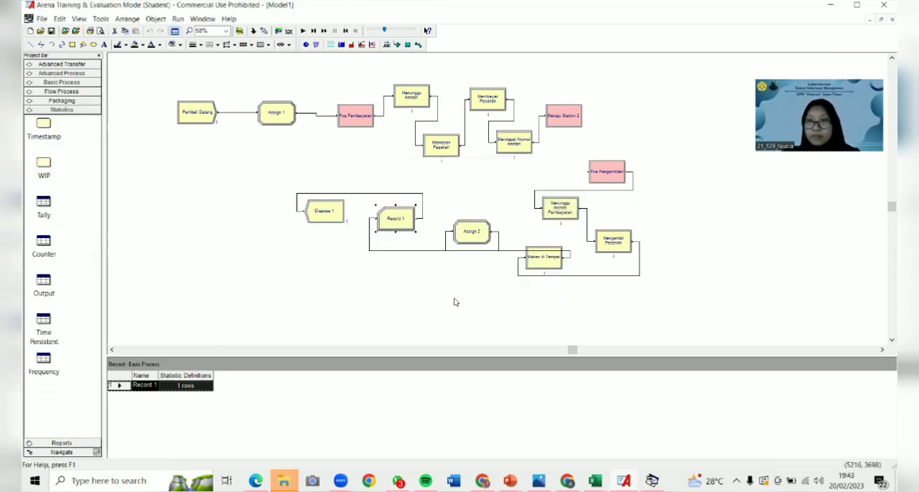
# - Rename the Dispose 1 module as Pembeli Keluar
pyautogui.doubleClick(324, 213)
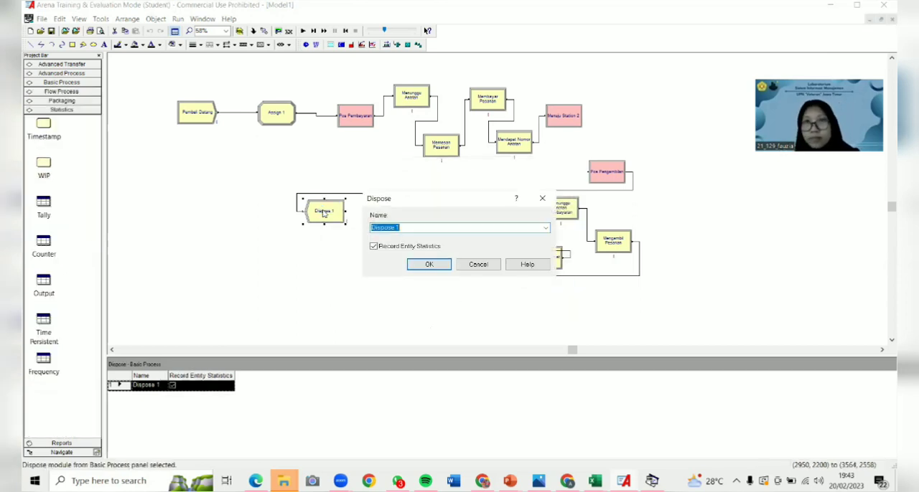
pyautogui.write('P')
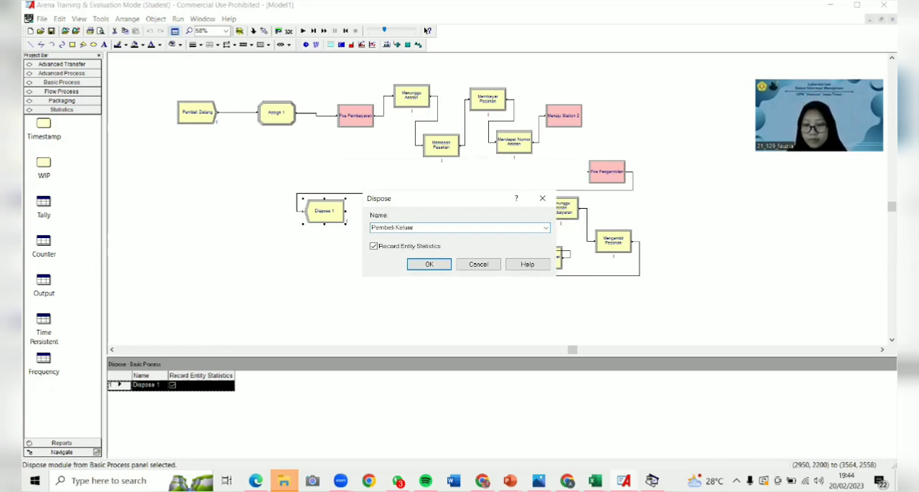
pyautogui.write('embeli Keluar')
pyautogui.click(427, 264)
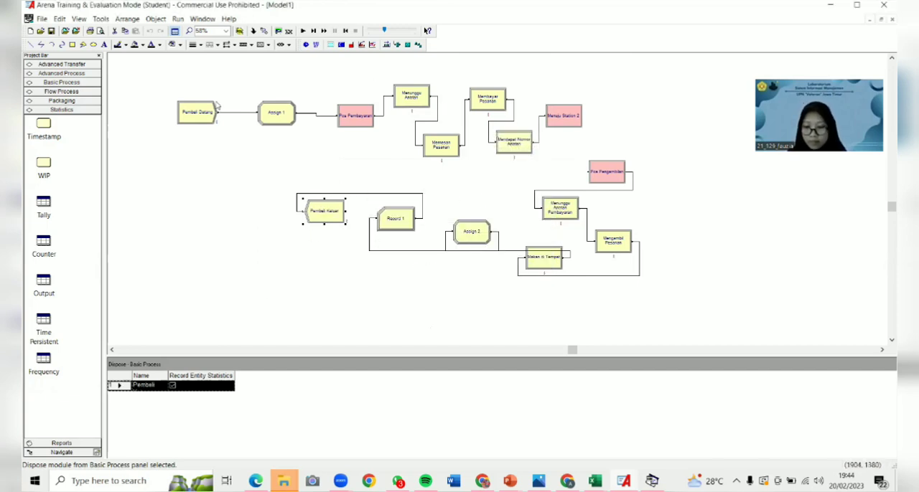
# - Open the run setup and set the number of replications to 10
pyautogui.click(178, 19)
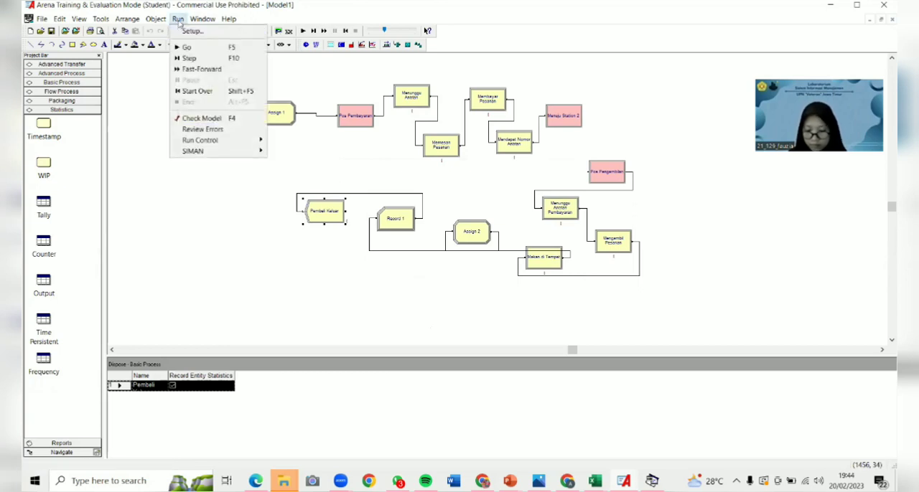
pyautogui.click(189, 31)
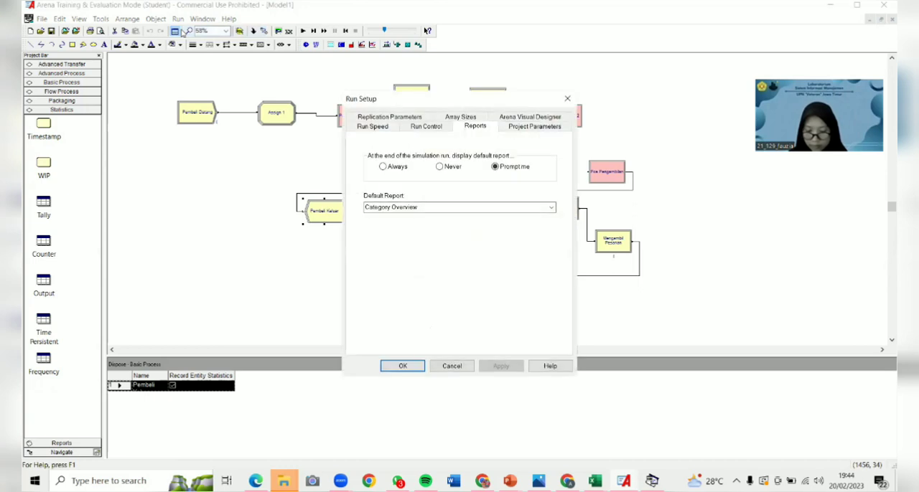
pyautogui.click(380, 117)
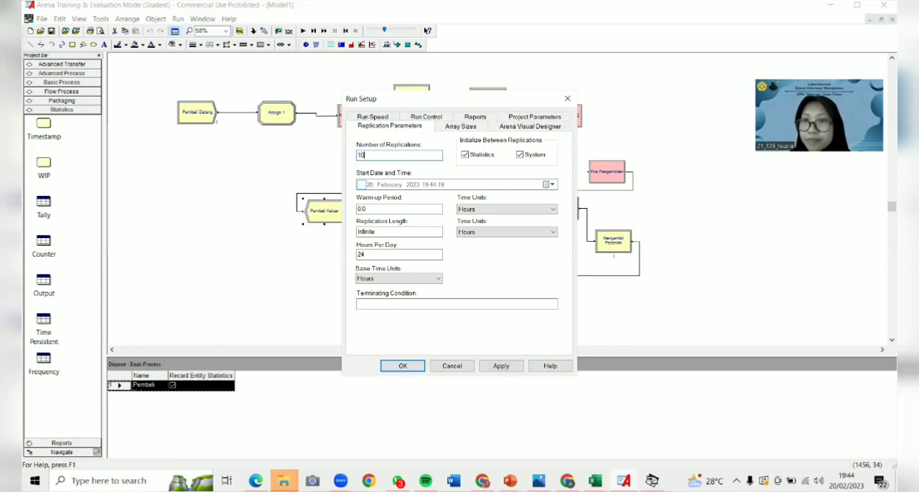
# - Enable statistics collection for Costing, Tanks, Stations, Processes, Conveyors, Activity Areas and Transporters in the project parameters
pyautogui.click(522, 127)
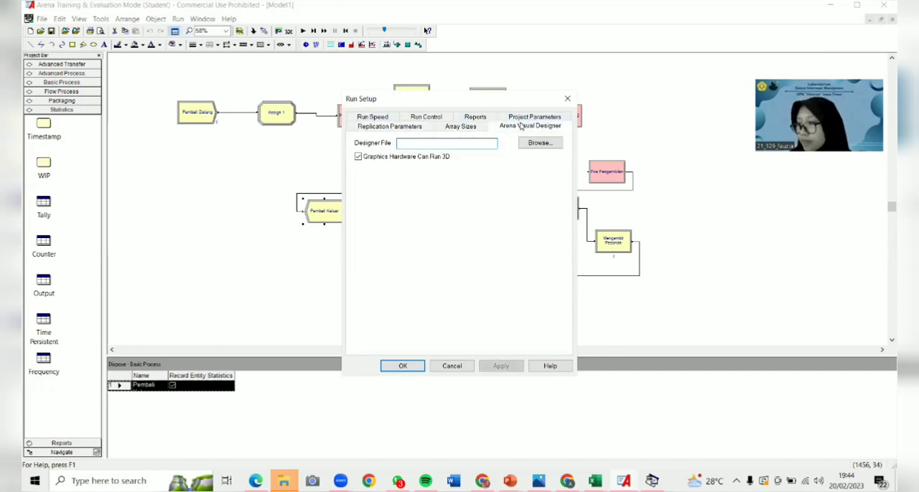
pyautogui.click(519, 117)
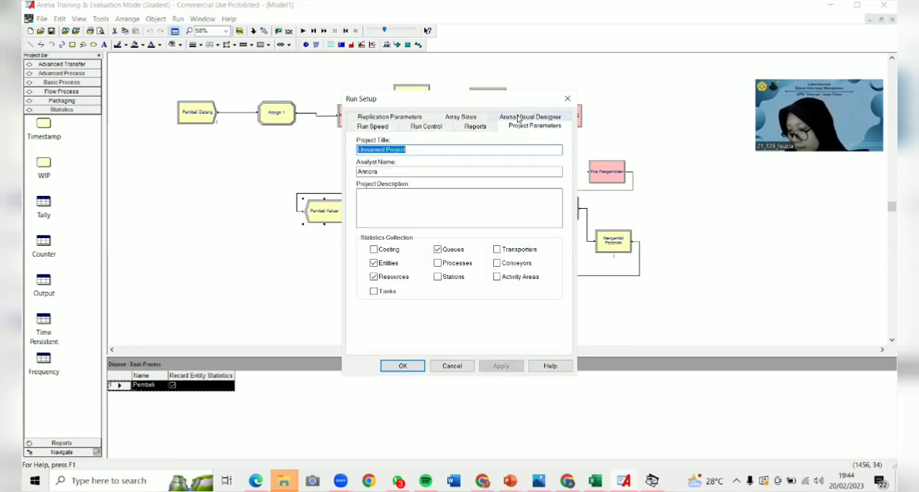
pyautogui.click(374, 250)
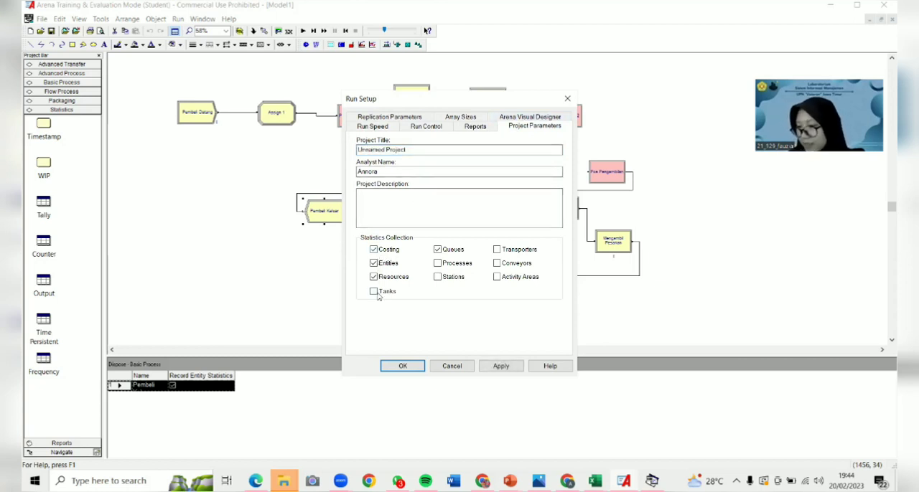
pyautogui.click(438, 277)
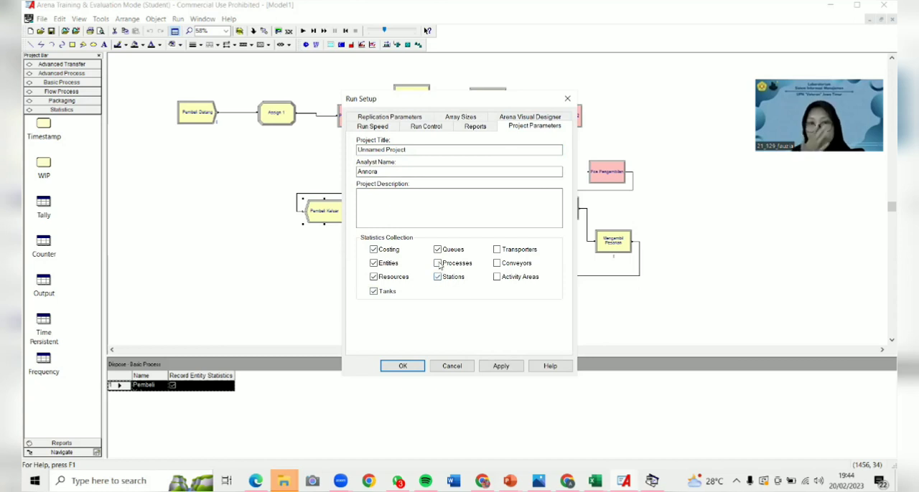
pyautogui.click(438, 263)
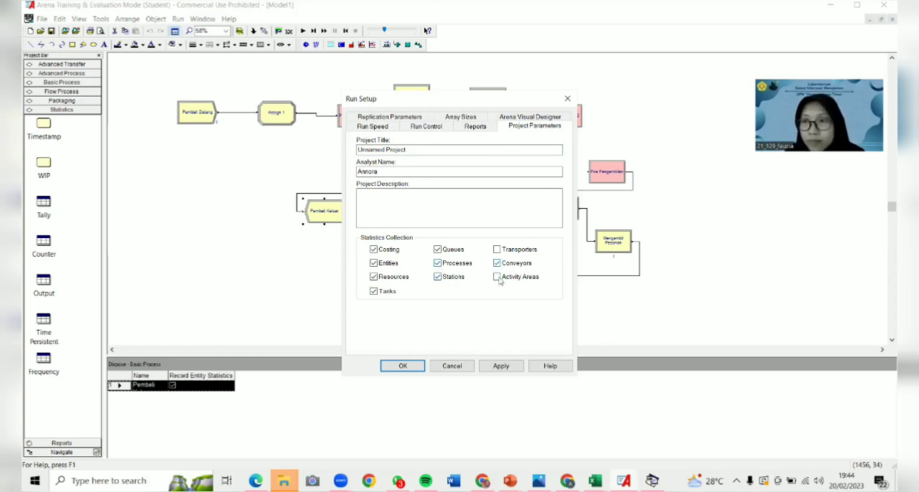
pyautogui.click(497, 278)
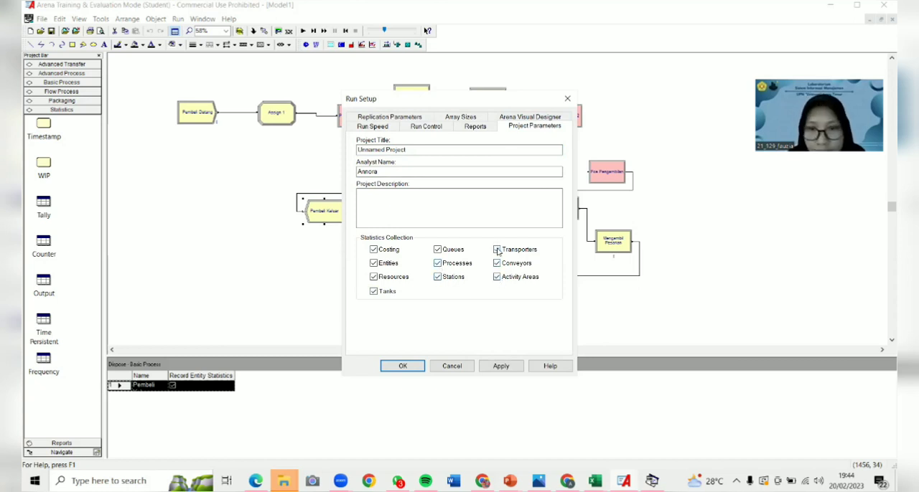
# - Set the default report to SIMAN Summary Report(.out file) and apply the run setup
pyautogui.click(470, 127)
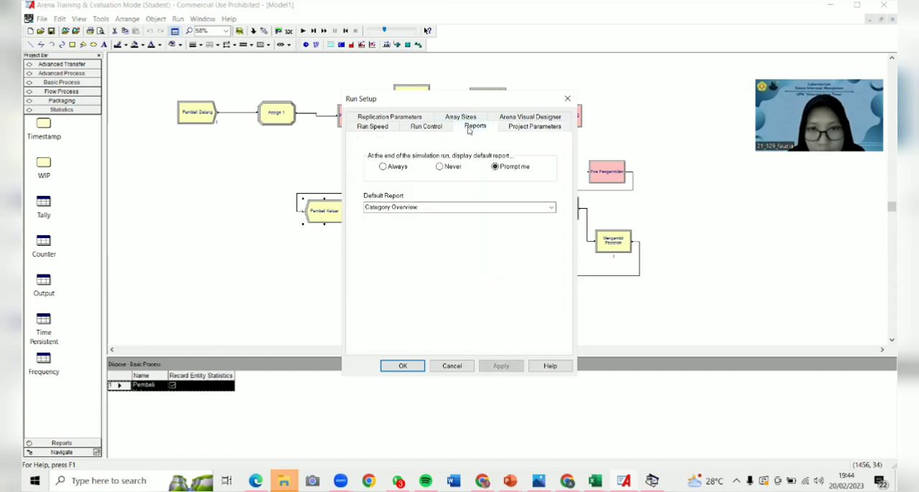
pyautogui.click(475, 206)
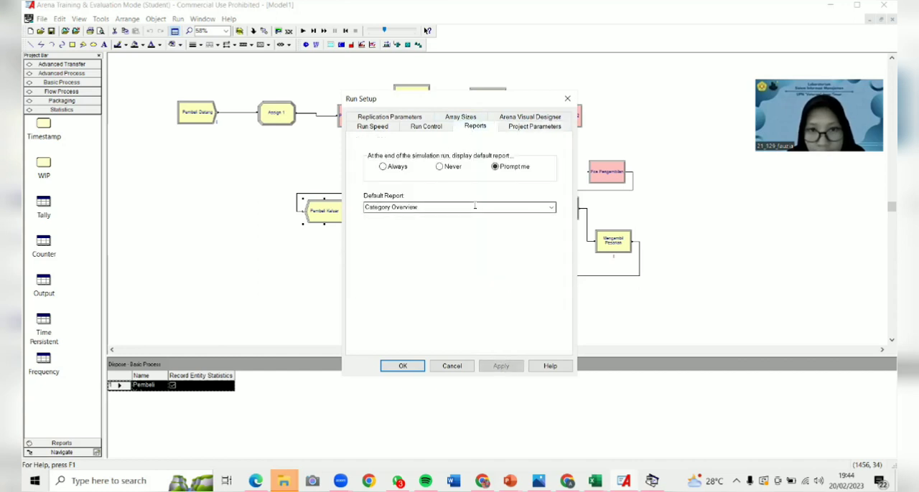
pyautogui.click(552, 208)
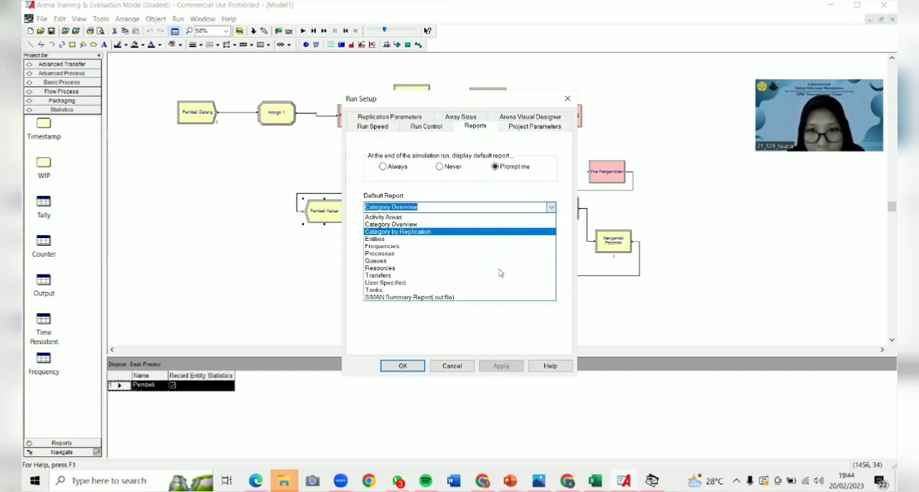
pyautogui.click(475, 298)
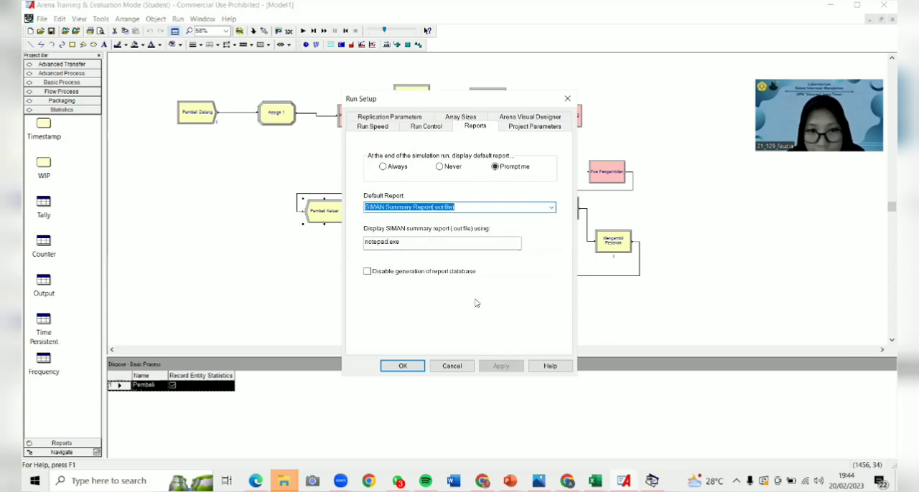
pyautogui.click(403, 366)
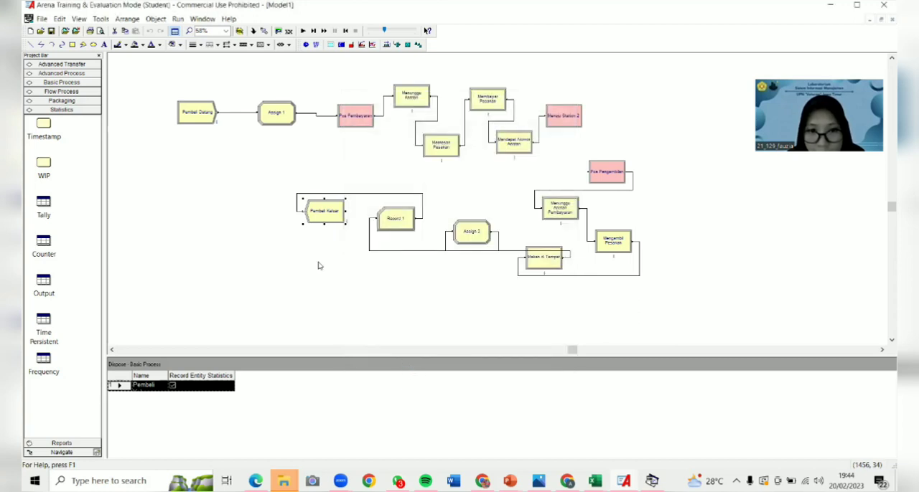
# - Run the simulation to completion and view its results report in a maximized Notepad window
pyautogui.click(179, 19)
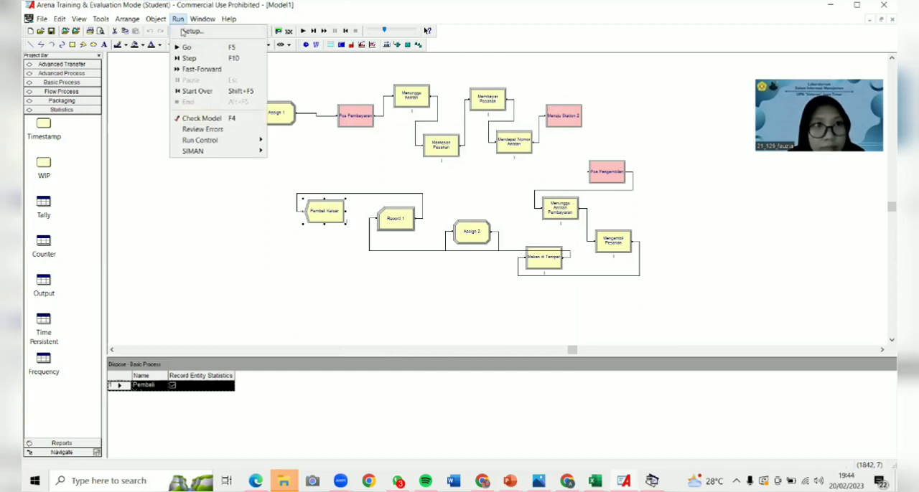
pyautogui.click(185, 48)
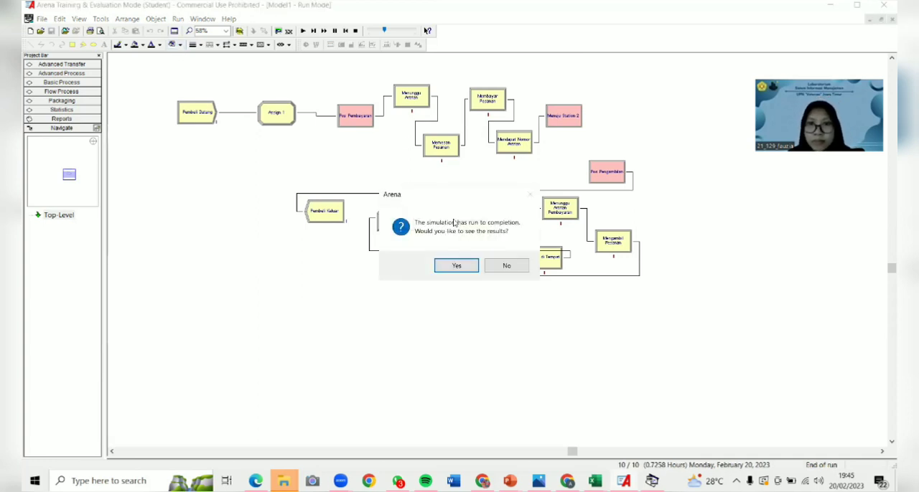
pyautogui.click(454, 270)
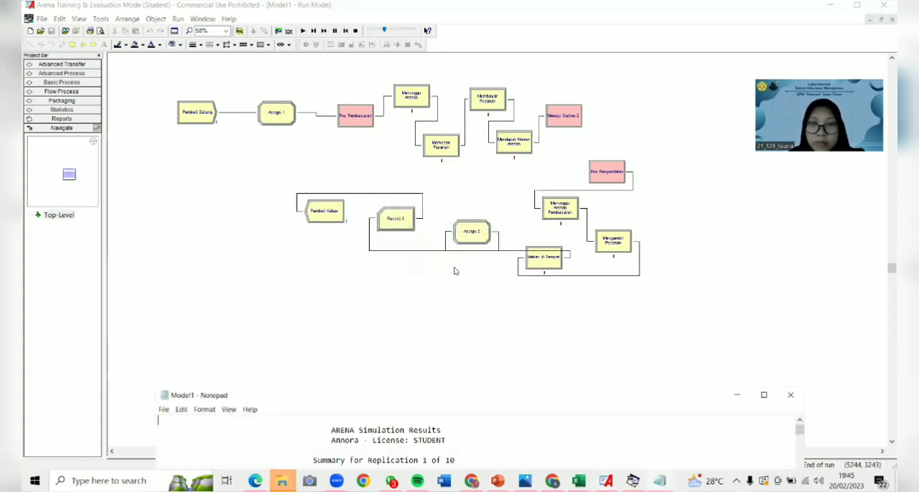
pyautogui.click(764, 395)
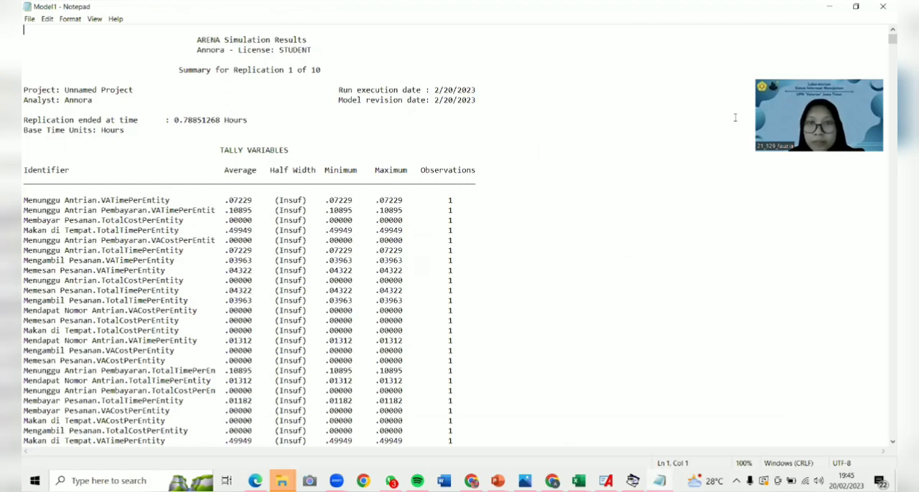
pyautogui.moveTo(885, 44); pyautogui.dragTo(885, 490)
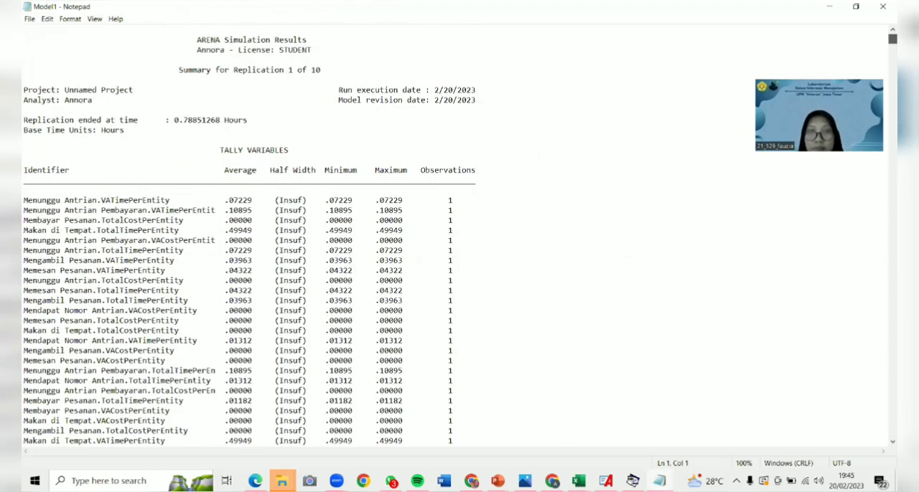